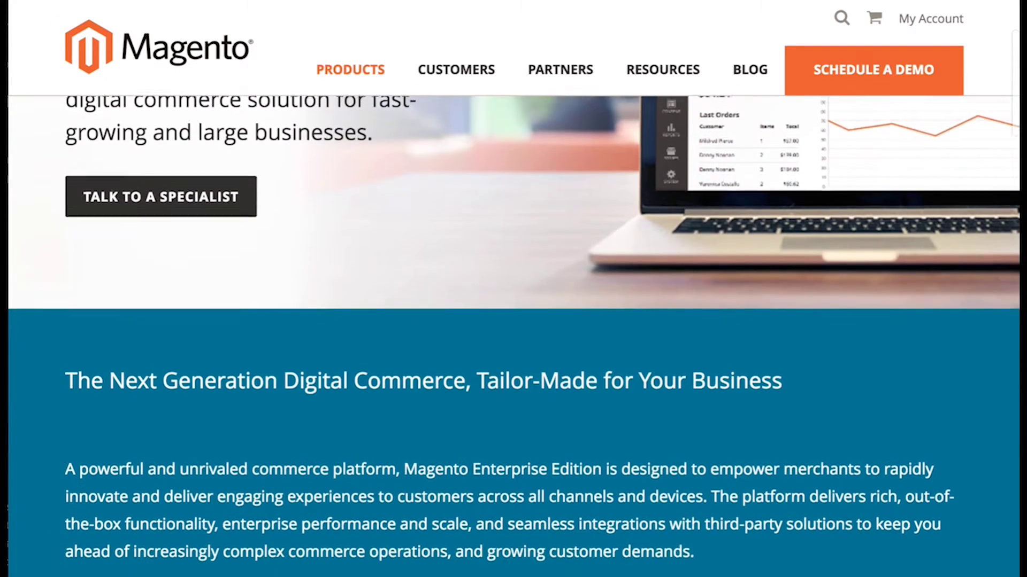
Step: Scroll the Enterprise Edition page from the introduction down to Dedicated Support and the Full Feature List
{"action": "scroll", "coordinate": [514, 330], "scroll_direction": "down", "scroll_amount": 5}
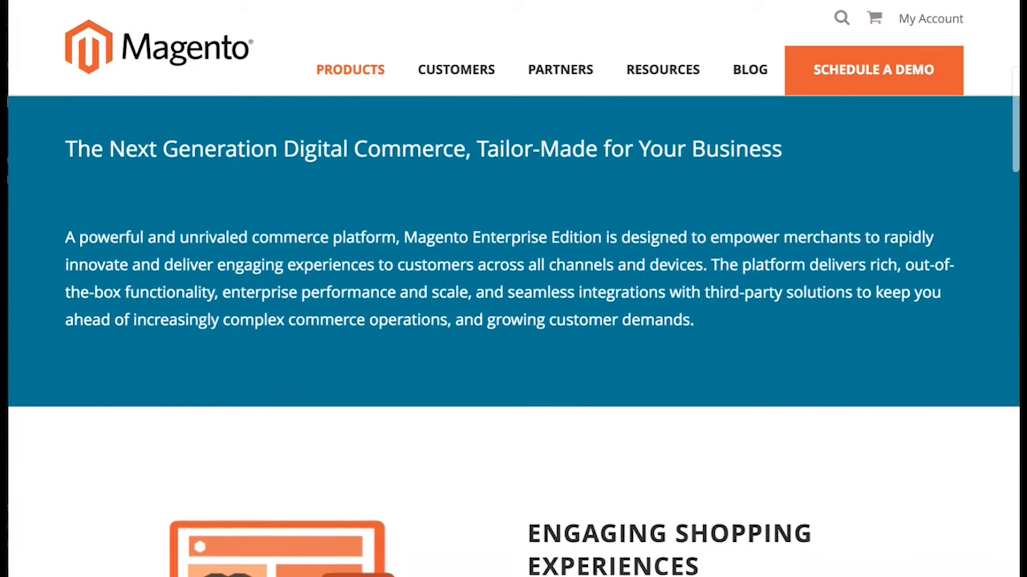
{"action": "scroll", "coordinate": [514, 336], "scroll_direction": "down", "scroll_amount": 6}
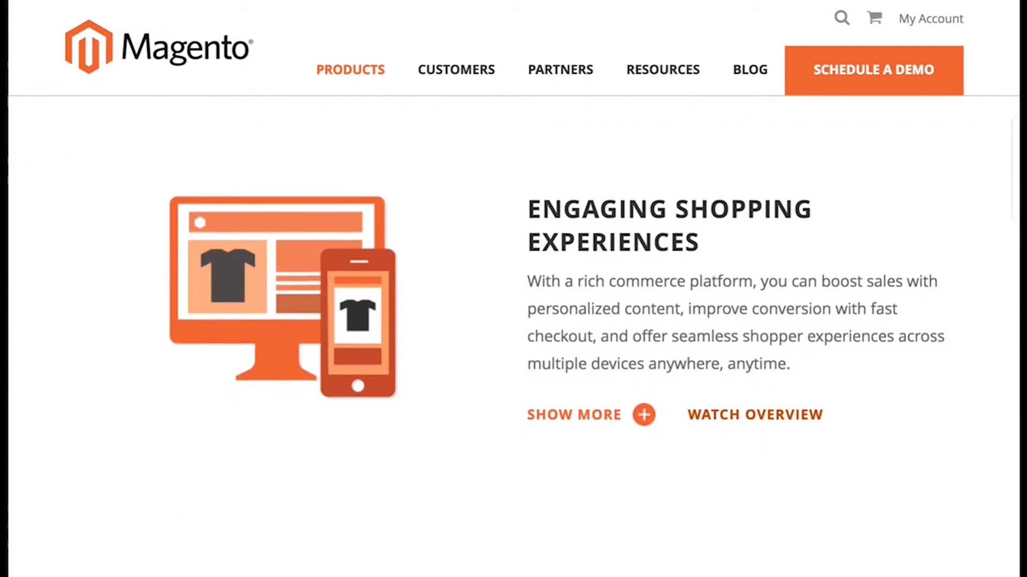
{"action": "scroll", "coordinate": [514, 336], "scroll_direction": "down", "scroll_amount": 6}
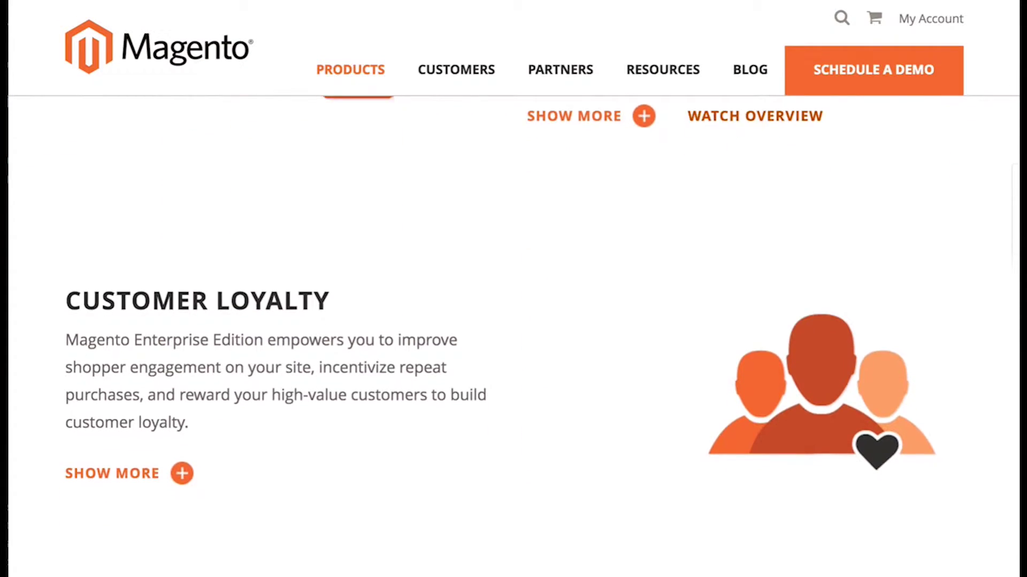
{"action": "scroll", "coordinate": [513, 336], "scroll_direction": "down", "scroll_amount": 5}
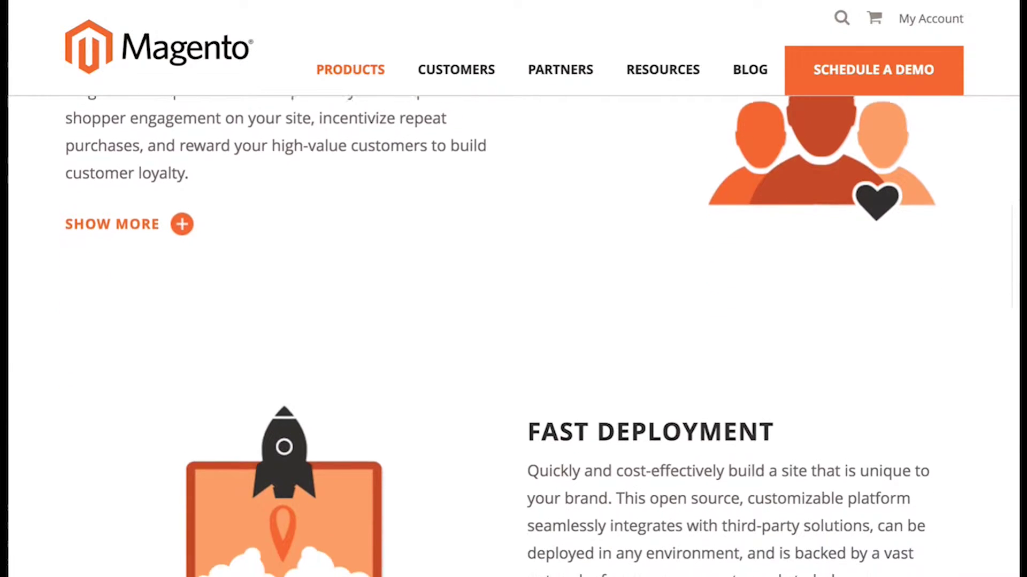
{"action": "scroll", "coordinate": [514, 335], "scroll_direction": "down", "scroll_amount": 5}
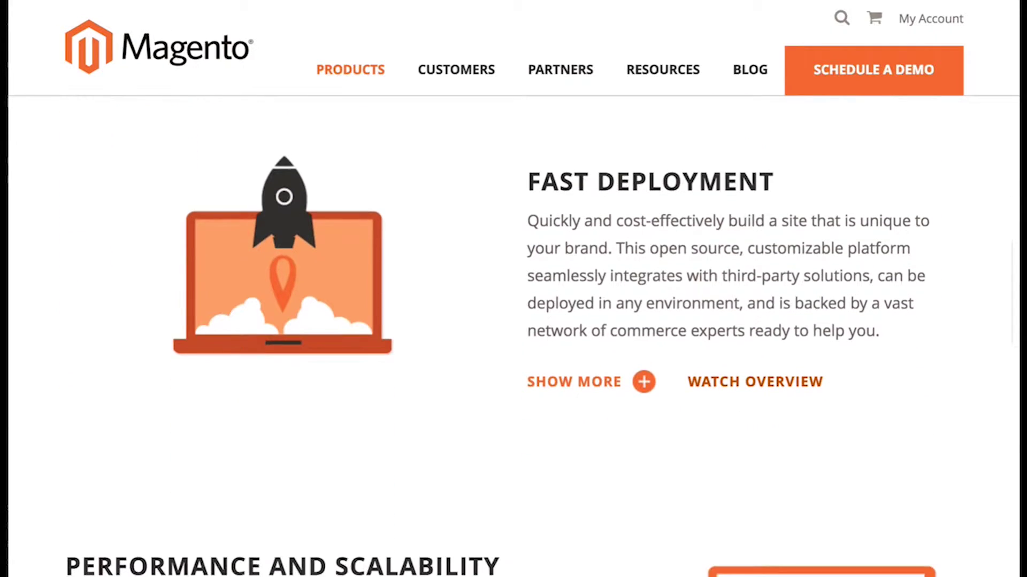
{"action": "scroll", "coordinate": [513, 336], "scroll_direction": "down", "scroll_amount": 7}
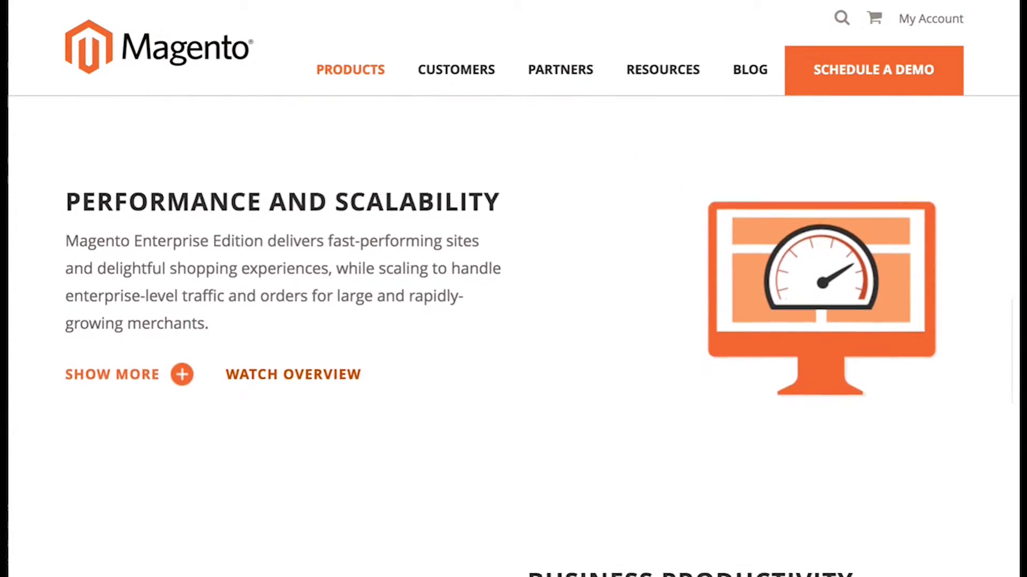
{"action": "scroll", "coordinate": [513, 336], "scroll_direction": "down", "scroll_amount": 7}
{"action": "scroll", "coordinate": [513, 336], "scroll_direction": "down", "scroll_amount": 7}
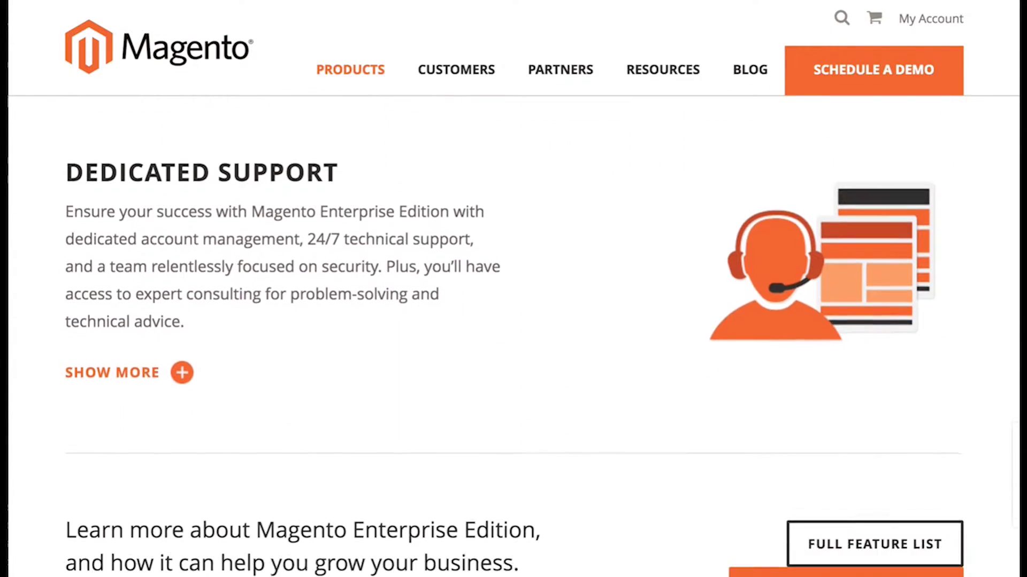
{"action": "scroll", "coordinate": [514, 336], "scroll_direction": "down", "scroll_amount": 3}
{"action": "scroll", "coordinate": [514, 335], "scroll_direction": "down", "scroll_amount": 2}
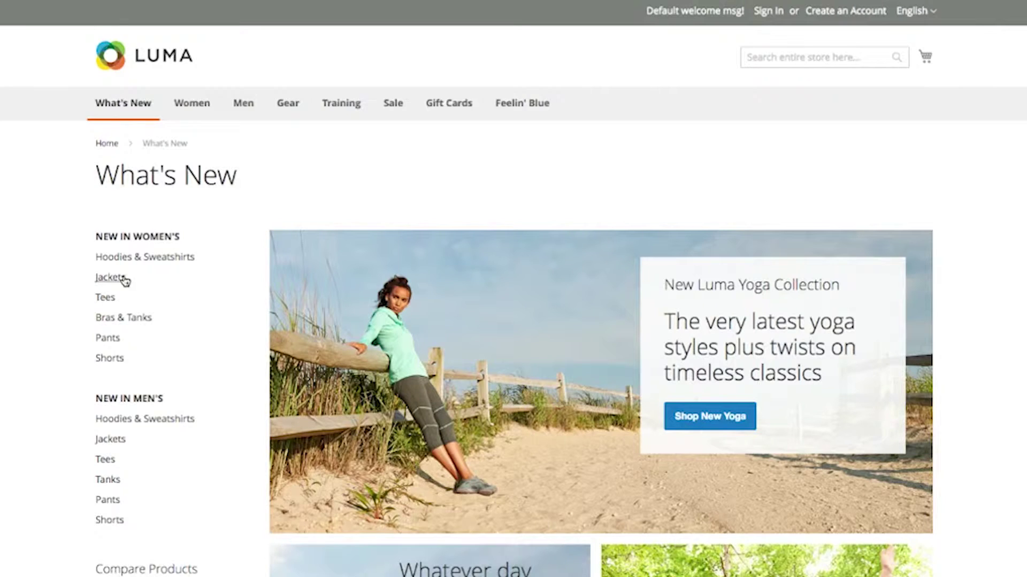
Step: Scroll the What's New page past the banners until the Product Types grid shows Warranty and Affirm Water Bottle
{"action": "scroll", "coordinate": [359, 292], "scroll_direction": "down", "scroll_amount": 4}
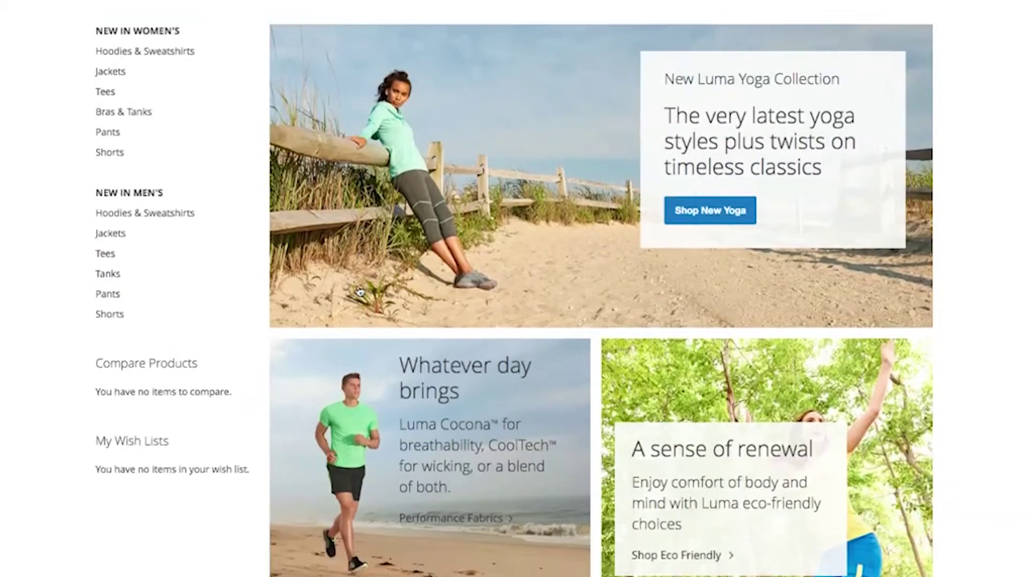
{"action": "scroll", "coordinate": [359, 291], "scroll_direction": "down", "scroll_amount": 7}
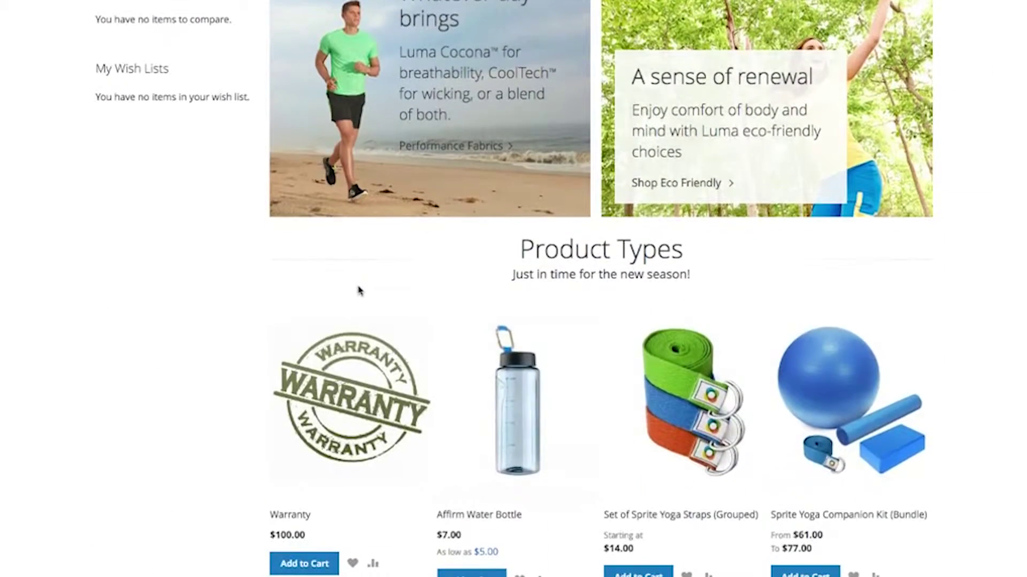
{"action": "scroll", "coordinate": [745, 291], "scroll_direction": "up", "scroll_amount": 4}
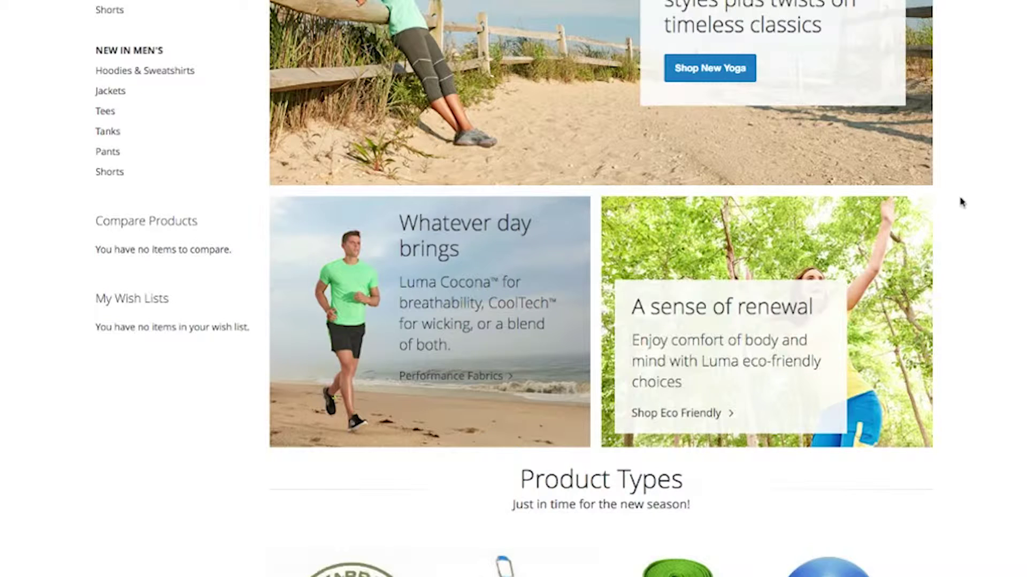
{"action": "scroll", "coordinate": [916, 203], "scroll_direction": "down", "scroll_amount": 7}
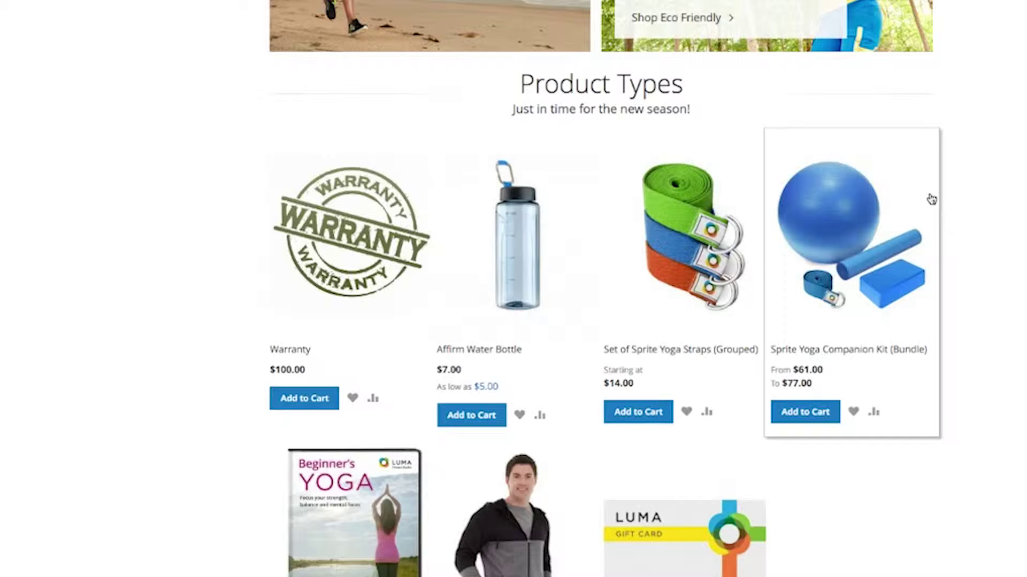
{"action": "left_click", "coordinate": [546, 235]}
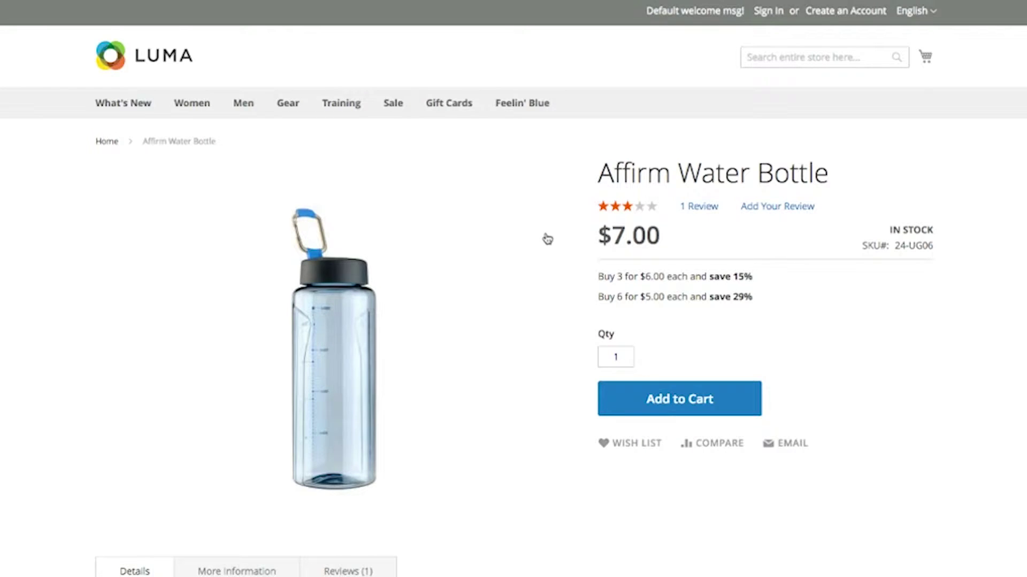
{"action": "scroll", "coordinate": [546, 238], "scroll_direction": "down", "scroll_amount": 3}
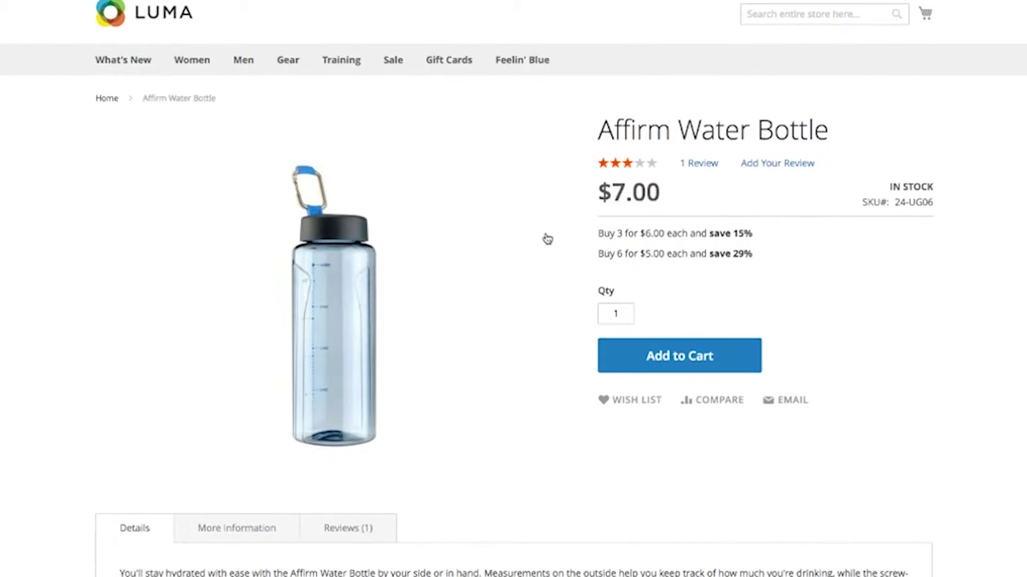
{"action": "scroll", "coordinate": [547, 238], "scroll_direction": "down", "scroll_amount": 7}
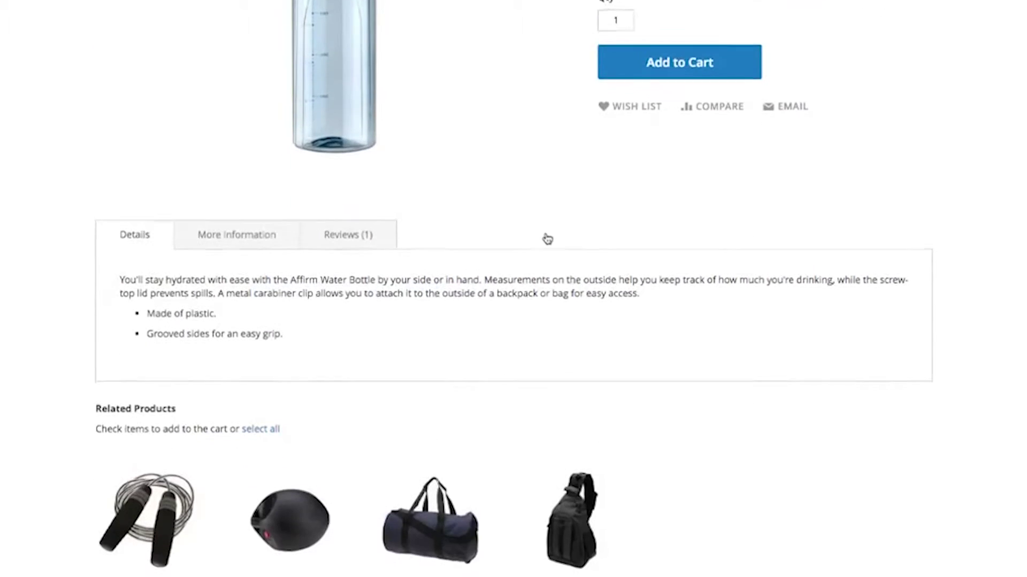
{"action": "scroll", "coordinate": [546, 238], "scroll_direction": "down", "scroll_amount": 1}
{"action": "scroll", "coordinate": [547, 239], "scroll_direction": "up", "scroll_amount": 11}
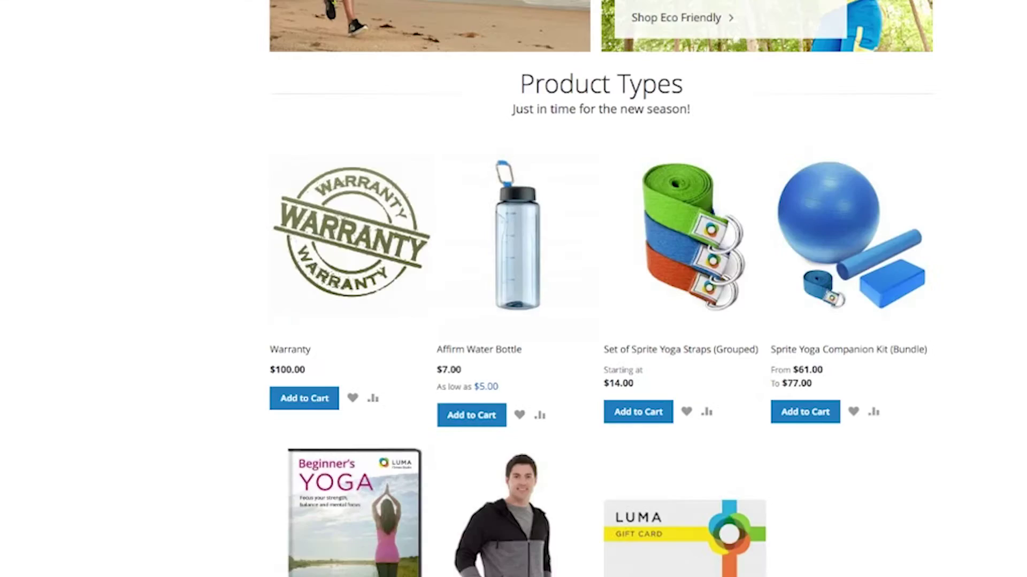
{"action": "scroll", "coordinate": [578, 275], "scroll_direction": "down", "scroll_amount": 3}
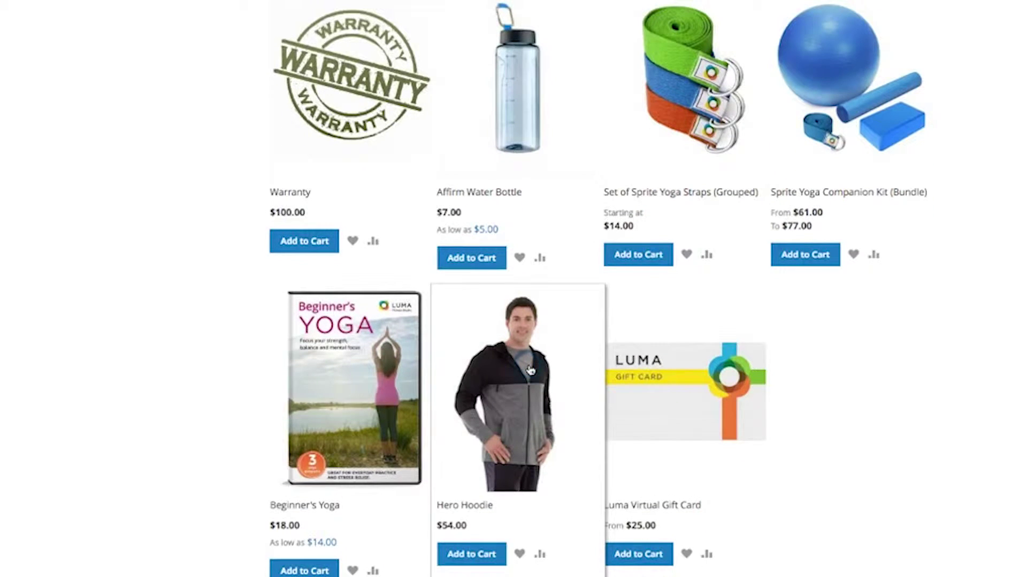
{"action": "left_click", "coordinate": [530, 370]}
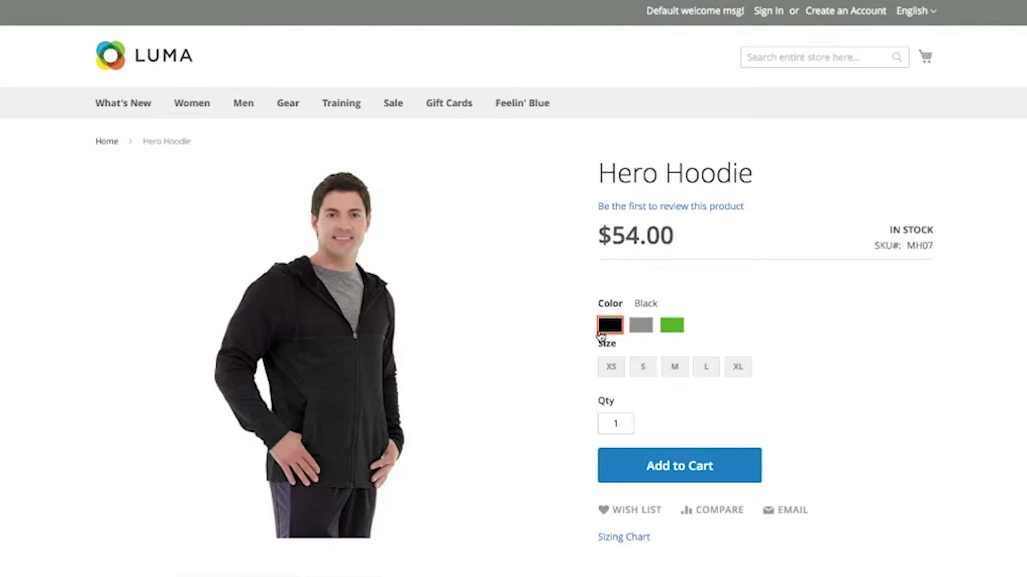
{"action": "left_click", "coordinate": [642, 369]}
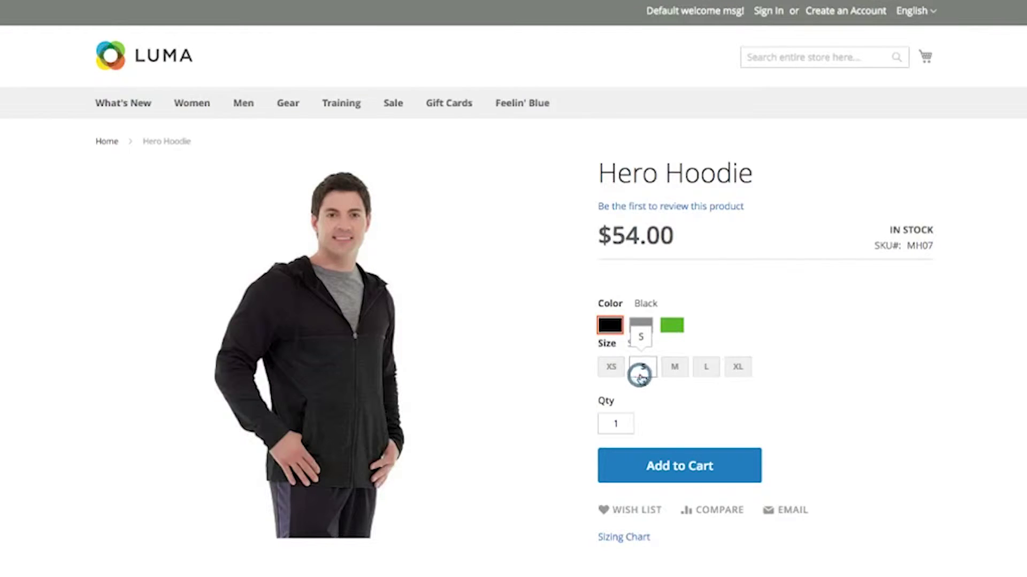
{"action": "left_click", "coordinate": [671, 329]}
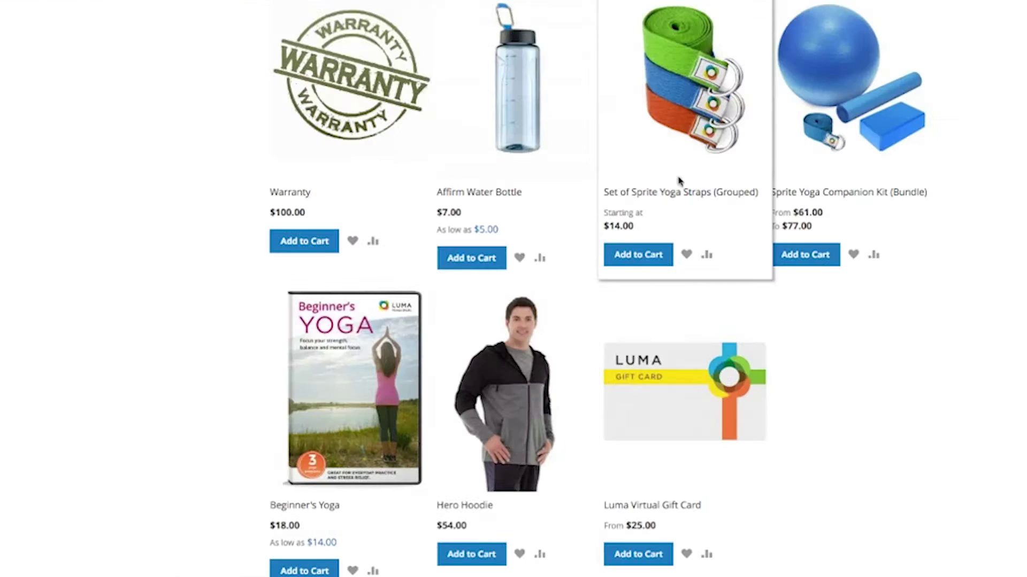
Step: On Set of Sprite Yoga Straps, enter quantities 2 (6-foot), 1 (8-foot) and 3 (10-foot)
{"action": "left_click", "coordinate": [679, 146]}
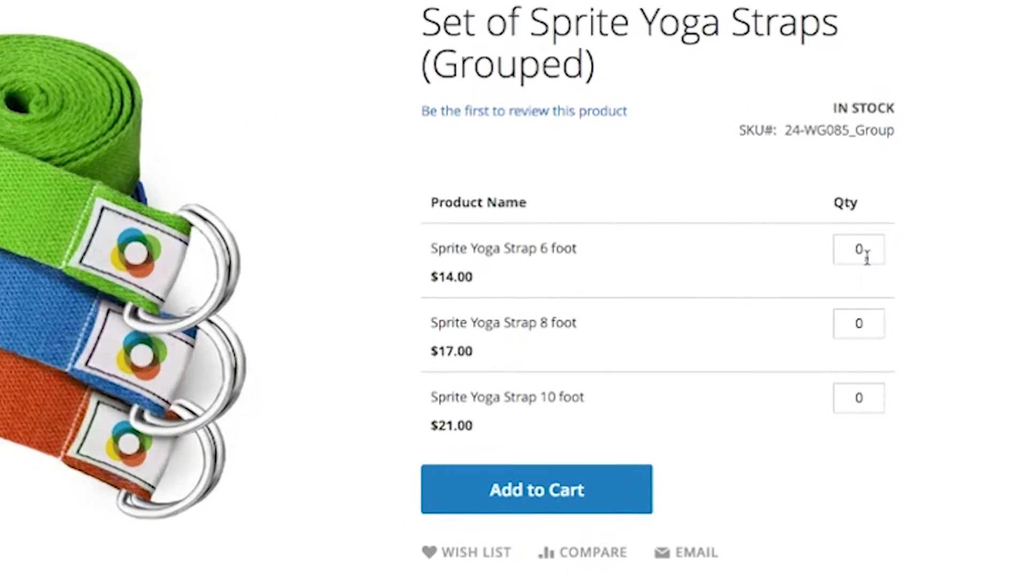
{"action": "left_click", "coordinate": [904, 335]}
{"action": "type", "text": "2"}
{"action": "key", "text": "Tab"}
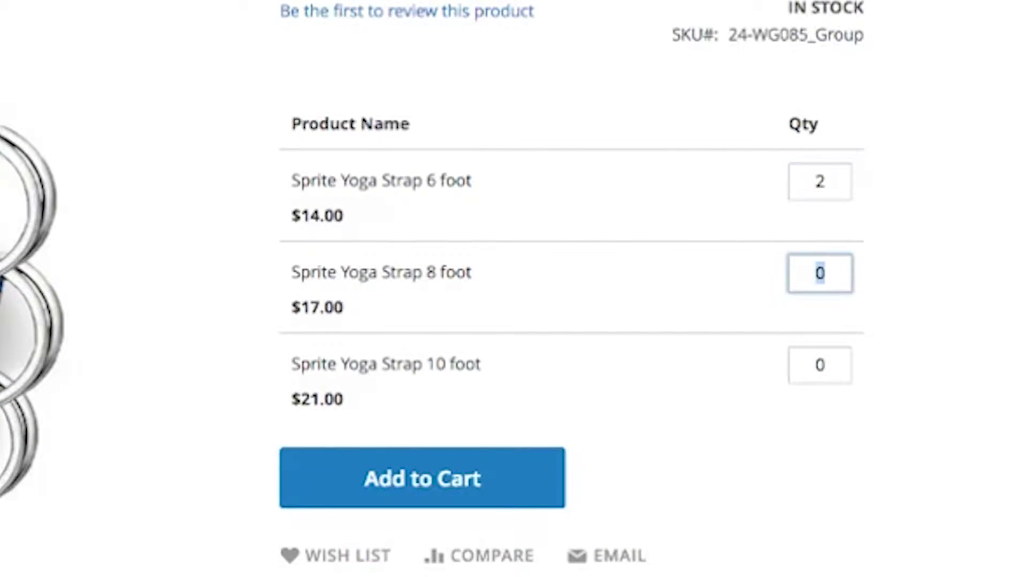
{"action": "type", "text": "1"}
{"action": "key", "text": "Tab"}
{"action": "type", "text": "3"}
{"action": "key", "text": "Tab"}
{"action": "scroll", "coordinate": [850, 266], "scroll_direction": "down", "scroll_amount": 5}
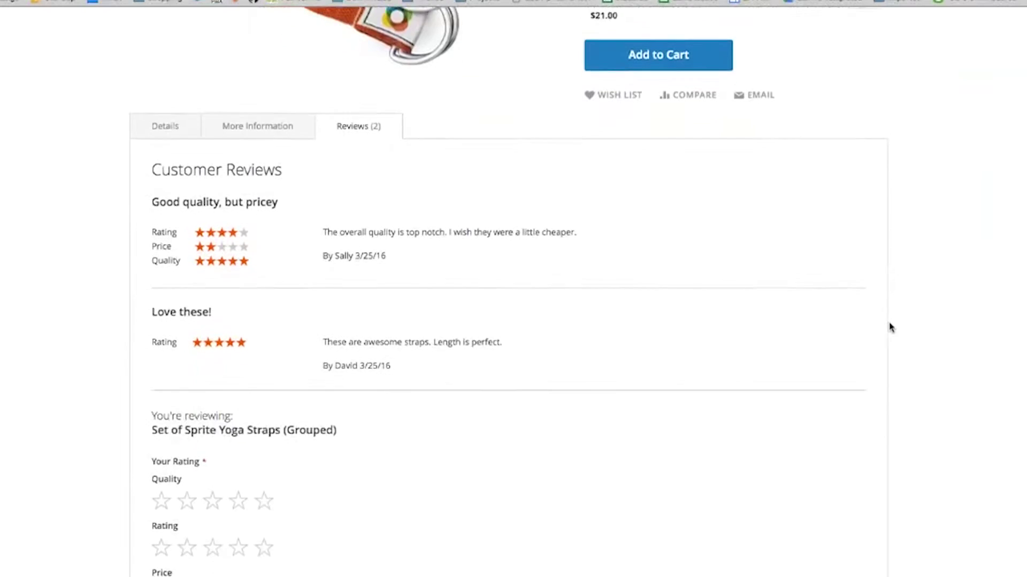
{"action": "scroll", "coordinate": [891, 327], "scroll_direction": "down", "scroll_amount": 3}
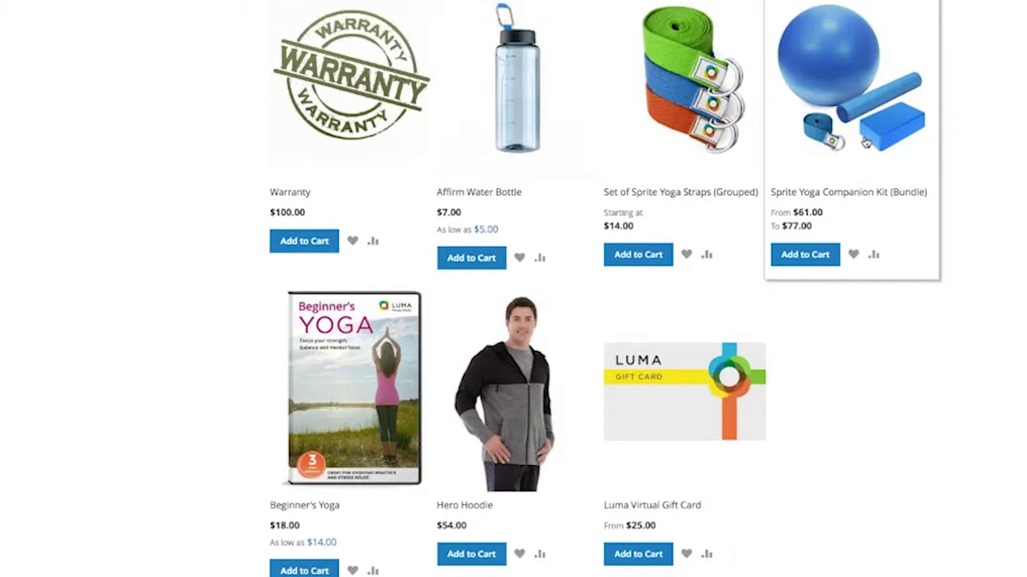
Step: Customize the Sprite Yoga Companion Kit with a 75 cm Stasis Ball and Yoga Brick quantity 2
{"action": "left_click", "coordinate": [866, 143]}
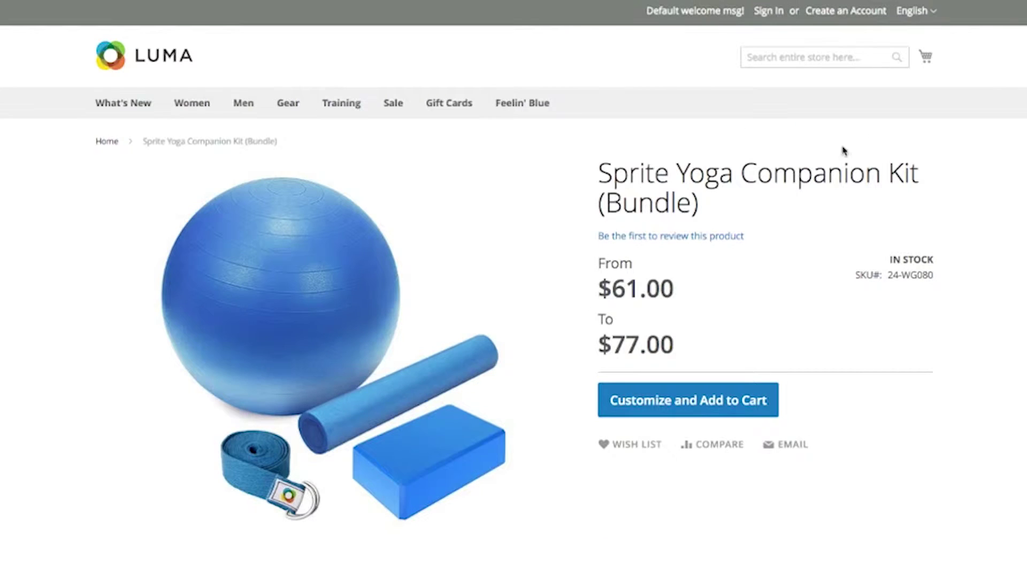
{"action": "left_click", "coordinate": [678, 408]}
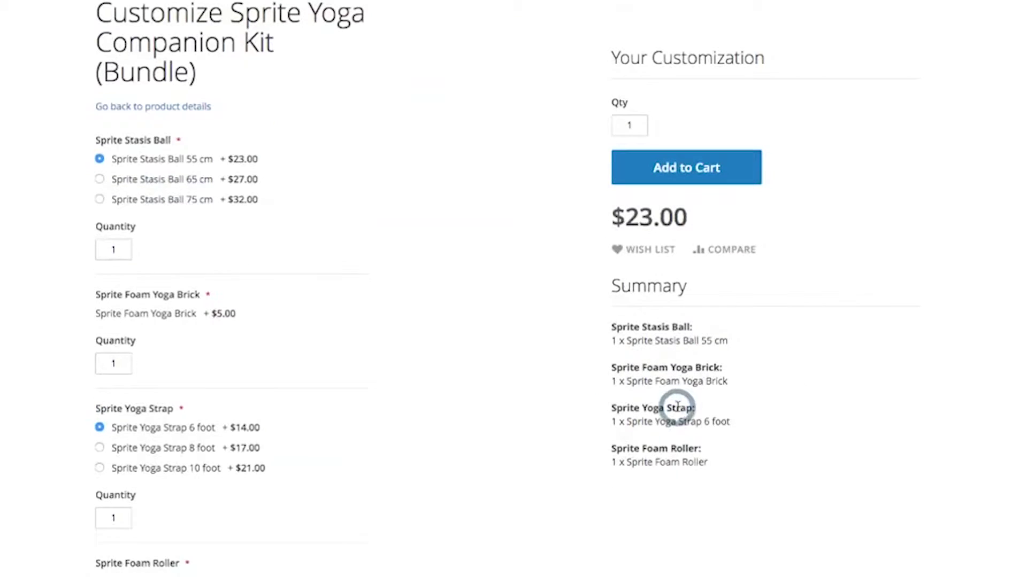
{"action": "left_click", "coordinate": [100, 199]}
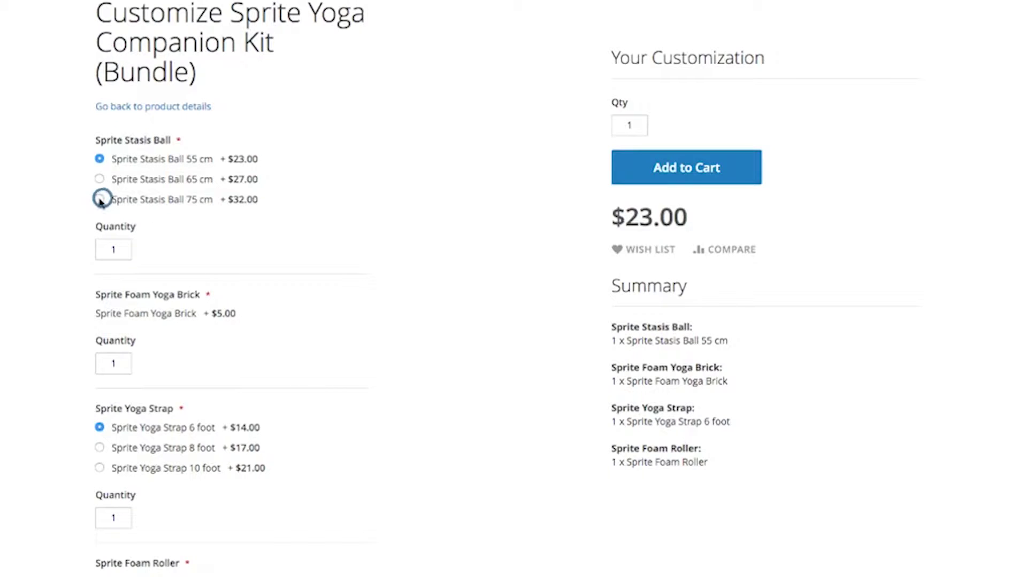
{"action": "left_click", "coordinate": [114, 365]}
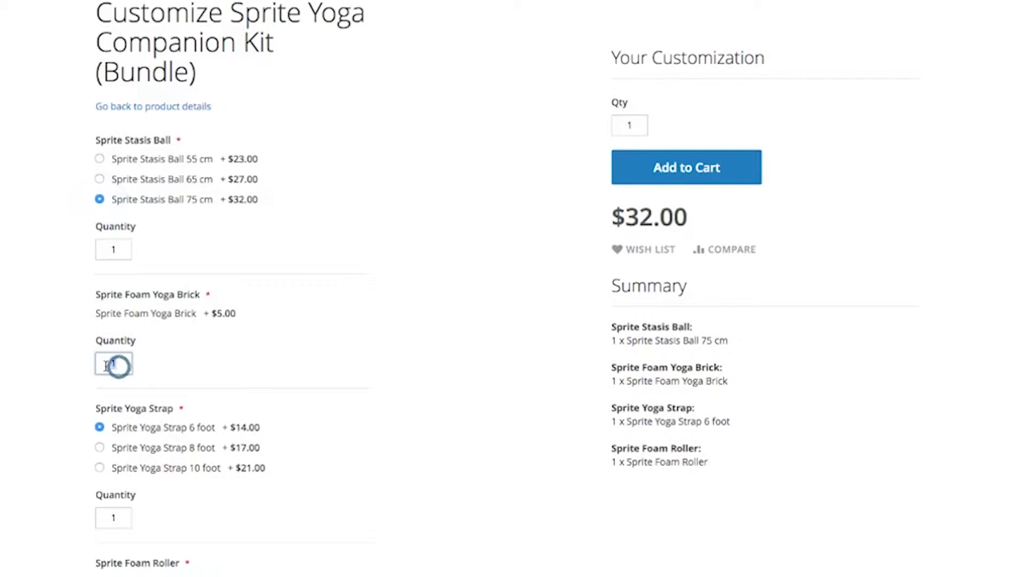
{"action": "type", "text": "2"}
Step: Choose the 8-foot Sprite Yoga Strap, select the Foam Roller quantity, then view the Warranty product
{"action": "left_click", "coordinate": [100, 449]}
{"action": "scroll", "coordinate": [99, 450], "scroll_direction": "down", "scroll_amount": 3}
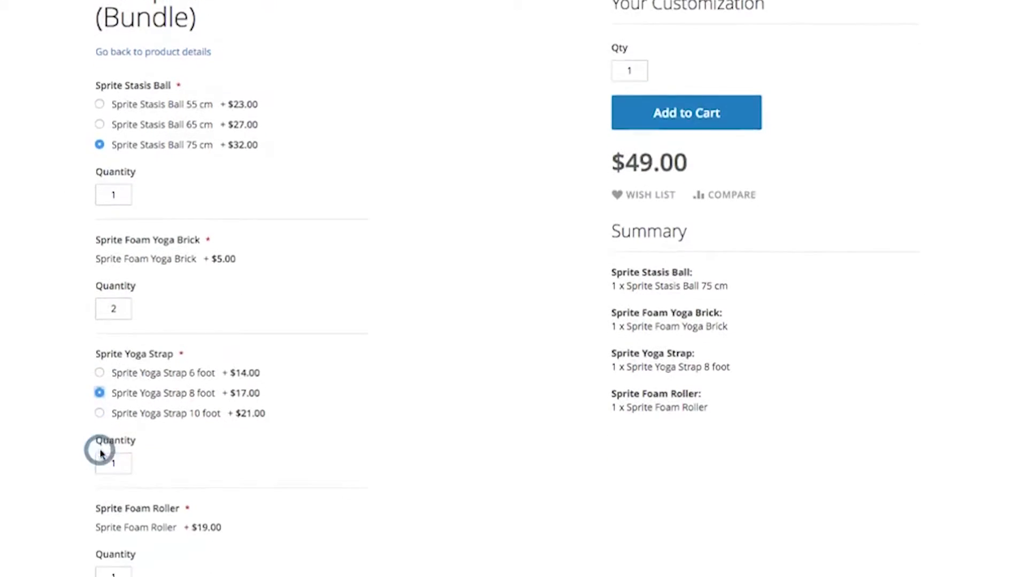
{"action": "double_click", "coordinate": [104, 490]}
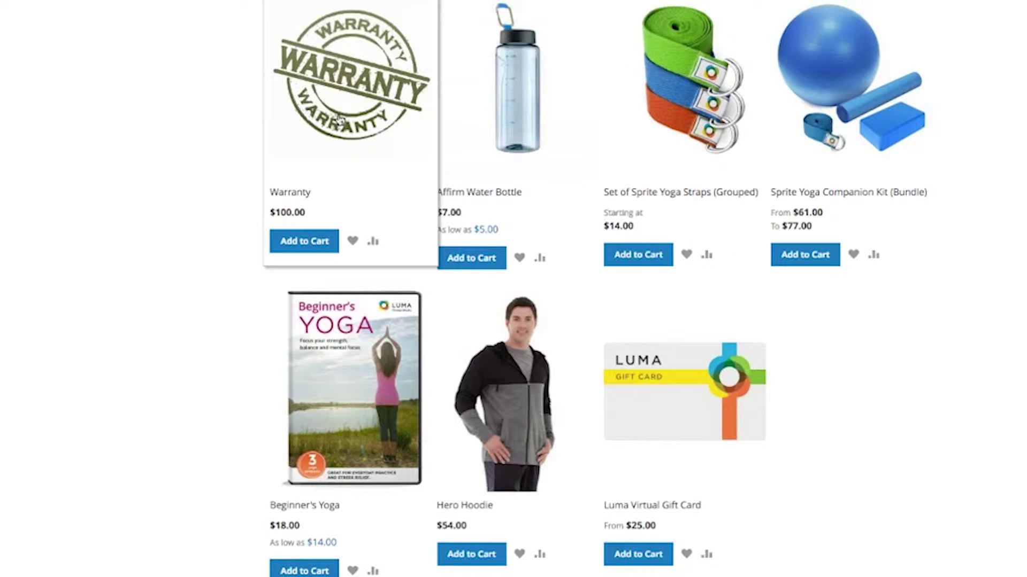
{"action": "left_click", "coordinate": [338, 117]}
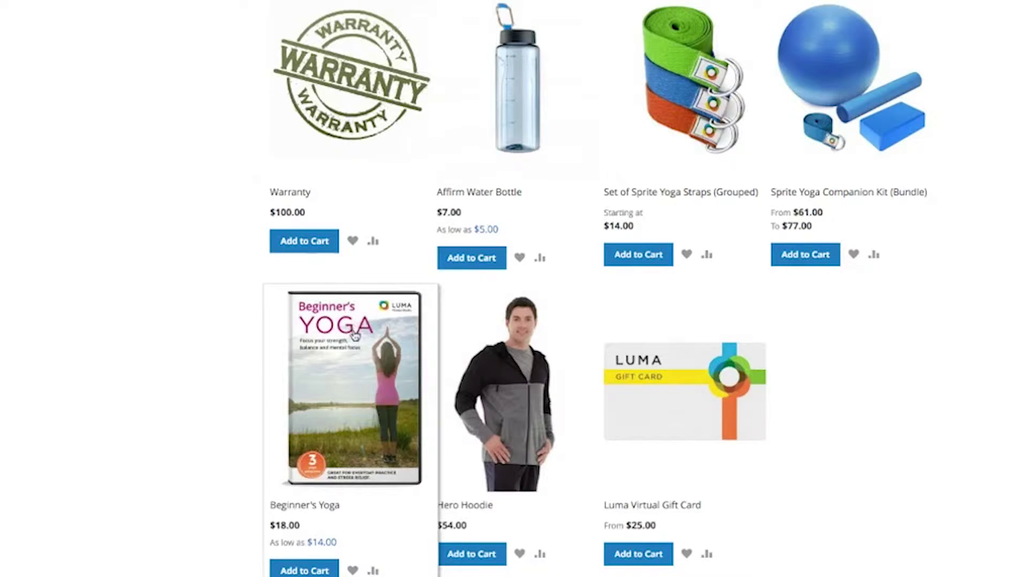
Step: After viewing Beginner's Yoga, set the Luma Virtual Gift Card to Other Amount of 100 USD
{"action": "left_click", "coordinate": [355, 336]}
{"action": "left_click", "coordinate": [679, 375]}
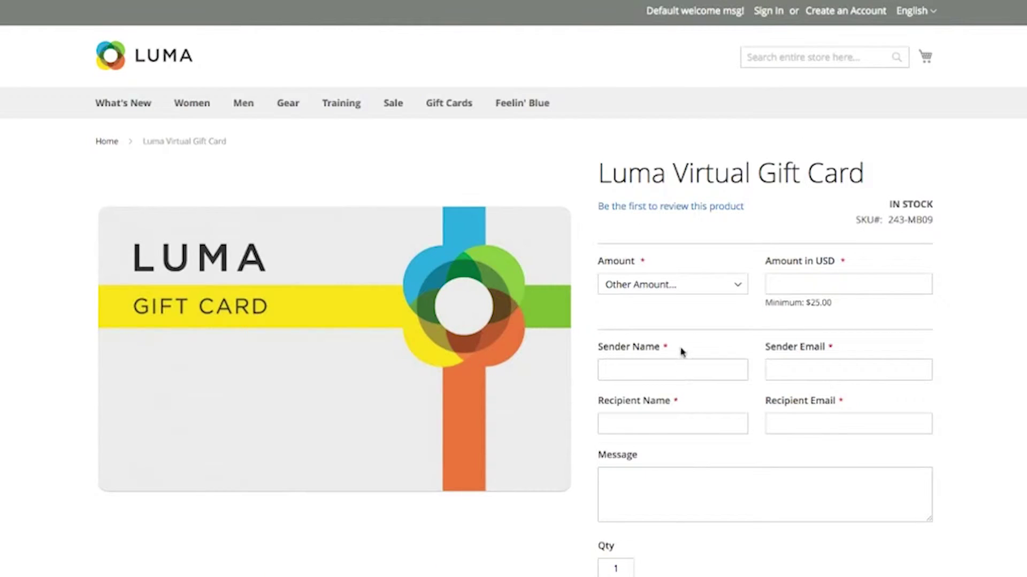
{"action": "left_click", "coordinate": [703, 295]}
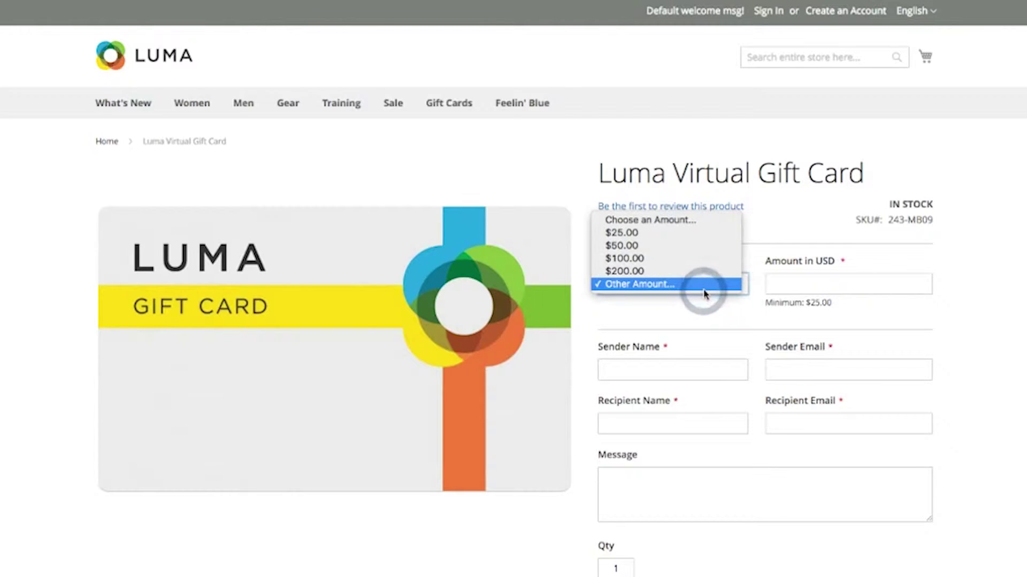
{"action": "left_click", "coordinate": [703, 289]}
{"action": "left_click", "coordinate": [779, 284]}
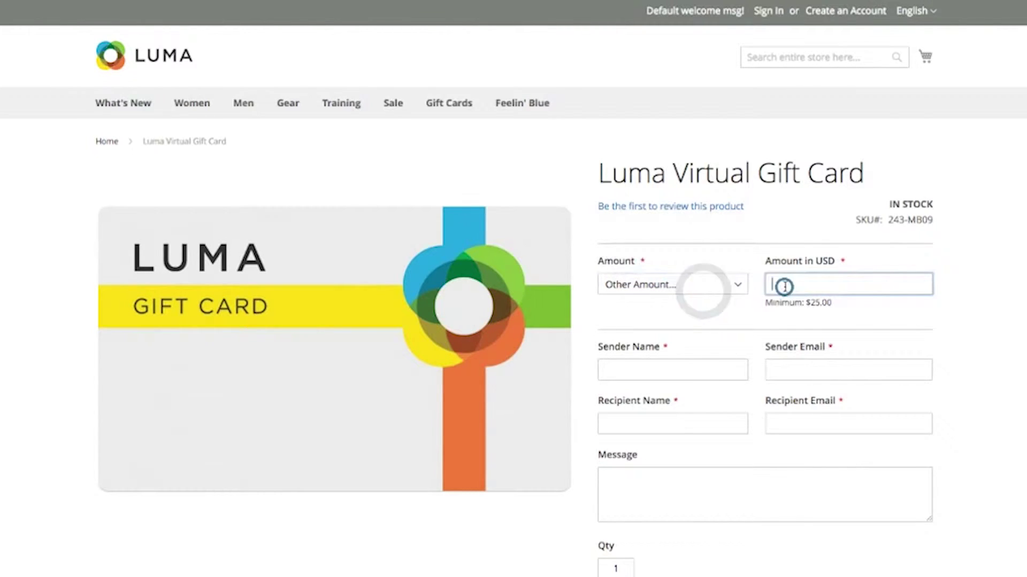
{"action": "type", "text": "100"}
{"action": "key", "text": "Tab"}
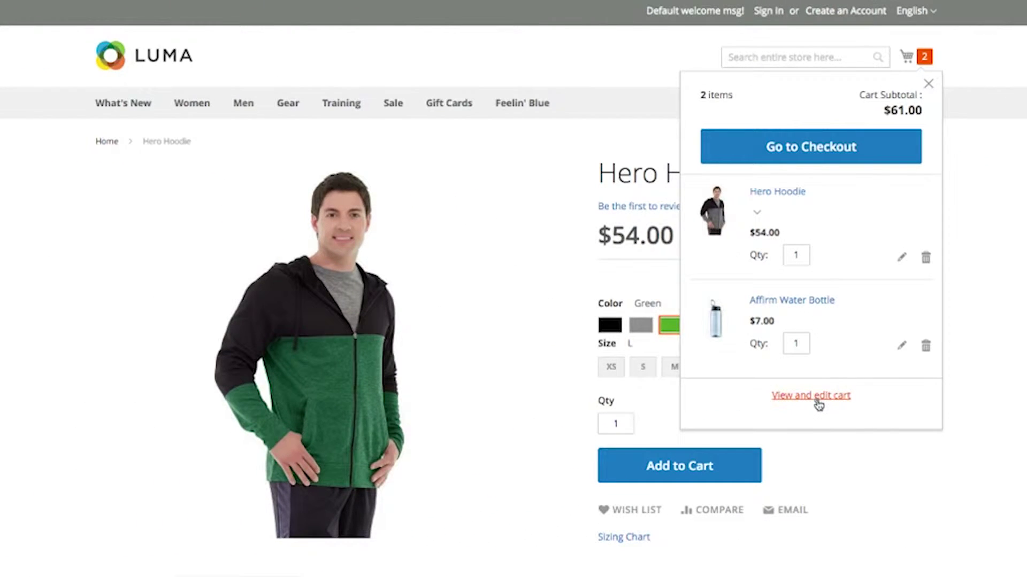
Step: Go from the cart to checkout and fill the e-mail field from a saved suggestion
{"action": "left_click", "coordinate": [817, 401]}
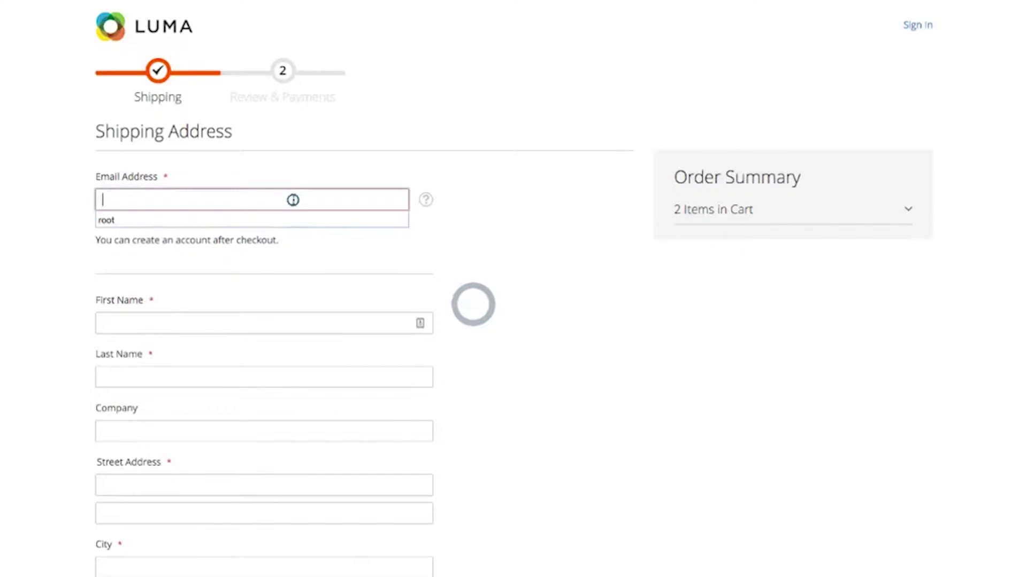
{"action": "left_click", "coordinate": [293, 200]}
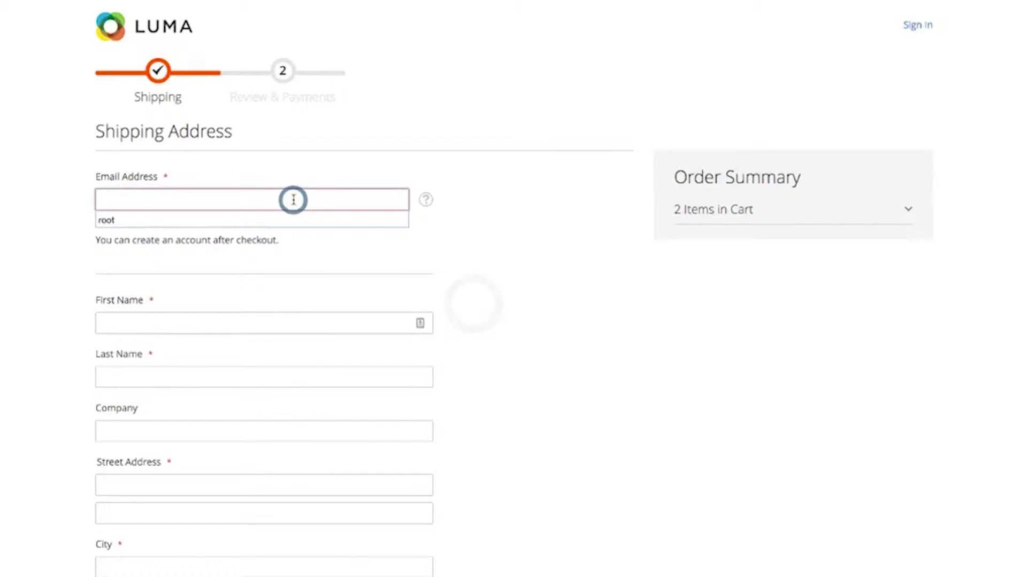
{"action": "type", "text": "david"}
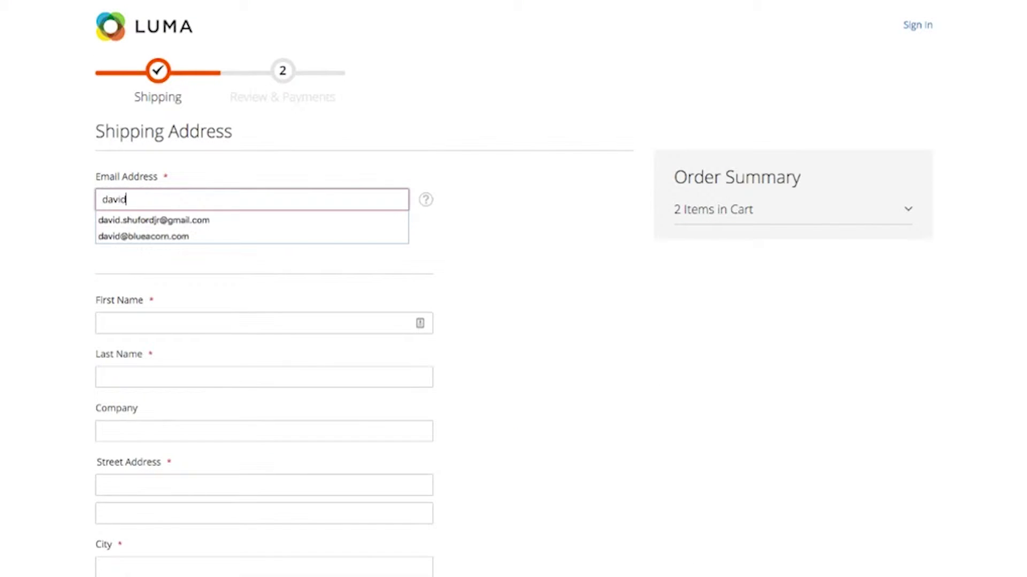
{"action": "key", "text": "Down"}
{"action": "key", "text": "Down"}
{"action": "key", "text": "Return"}
{"action": "key", "text": "Tab"}
{"action": "left_click", "coordinate": [316, 198]}
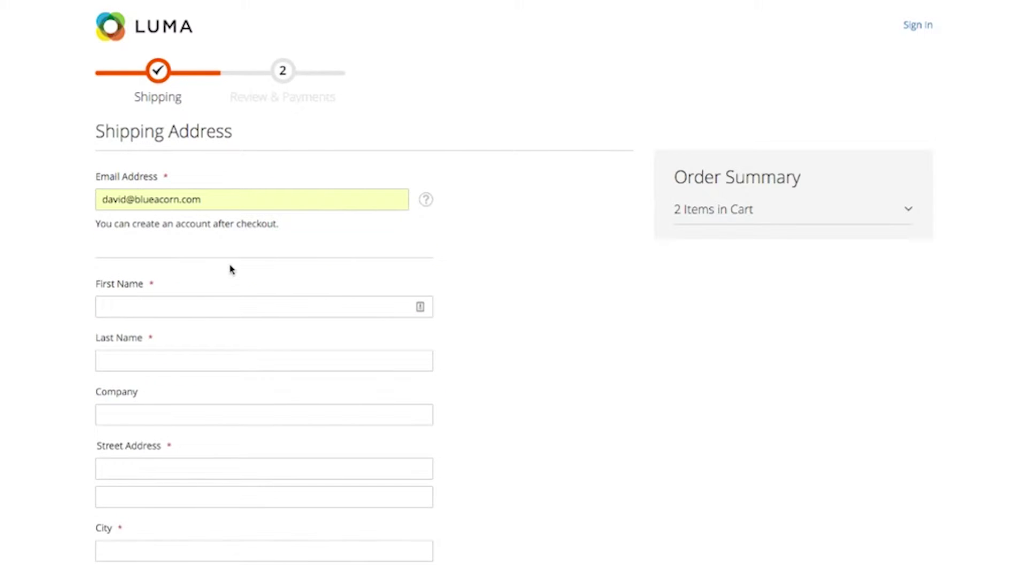
Step: Autofill the shipping address fields from a saved address suggestion
{"action": "left_click", "coordinate": [190, 306]}
{"action": "type", "text": "Da"}
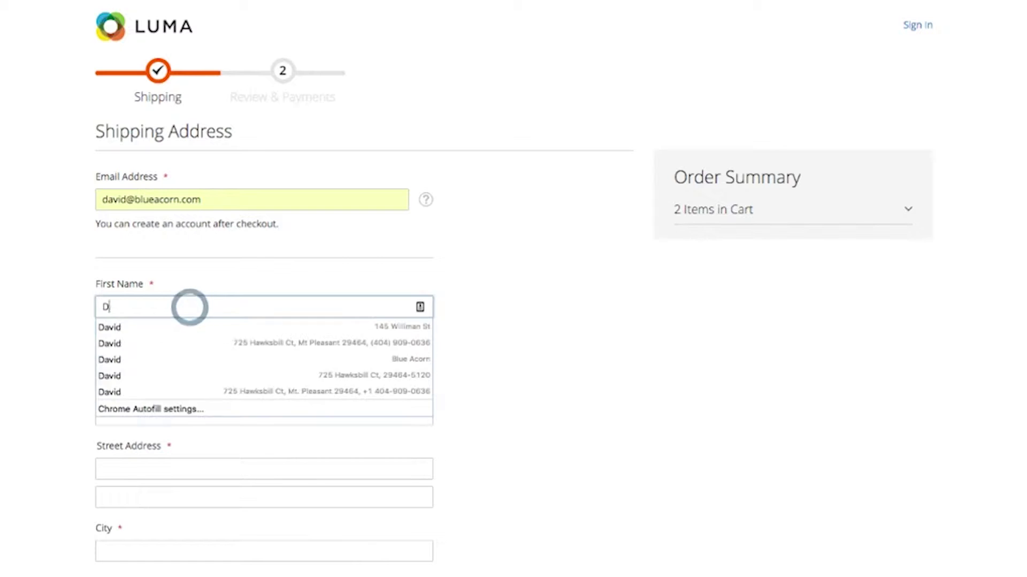
{"action": "key", "text": "Down"}
{"action": "key", "text": "Return"}
{"action": "key", "text": "Tab"}
{"action": "left_click", "coordinate": [504, 420]}
Step: Select $6.45 Priority Mail 2-Day shipping and continue to Review & Payments
{"action": "scroll", "coordinate": [502, 423], "scroll_direction": "down", "scroll_amount": 7}
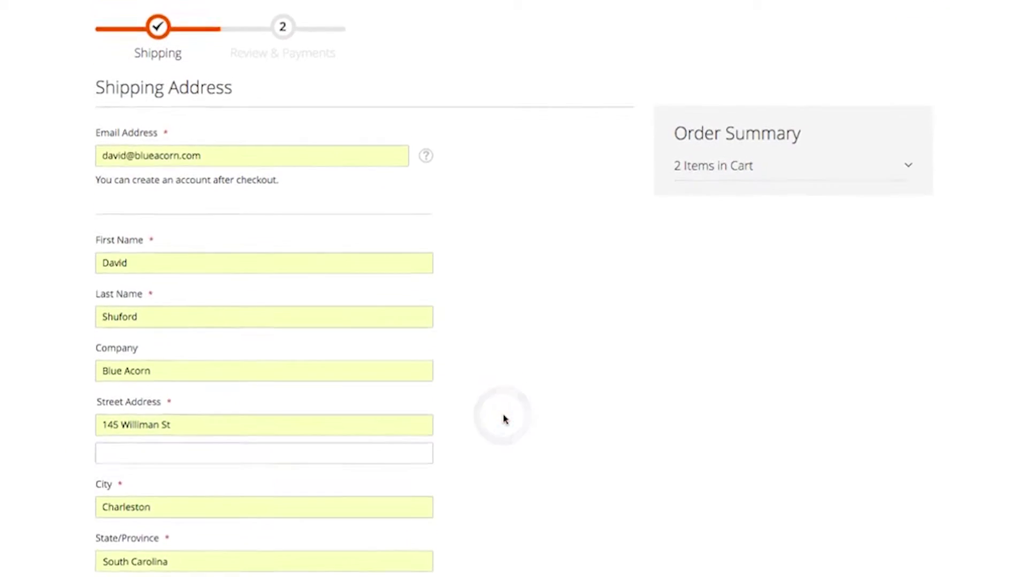
{"action": "scroll", "coordinate": [503, 426], "scroll_direction": "down", "scroll_amount": 2}
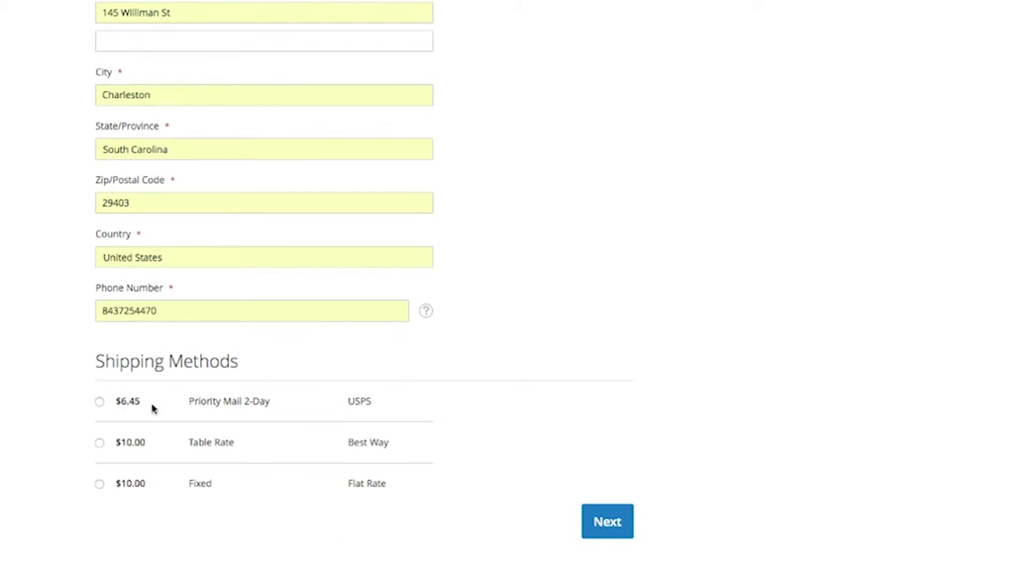
{"action": "left_click", "coordinate": [99, 402]}
{"action": "left_click", "coordinate": [596, 523]}
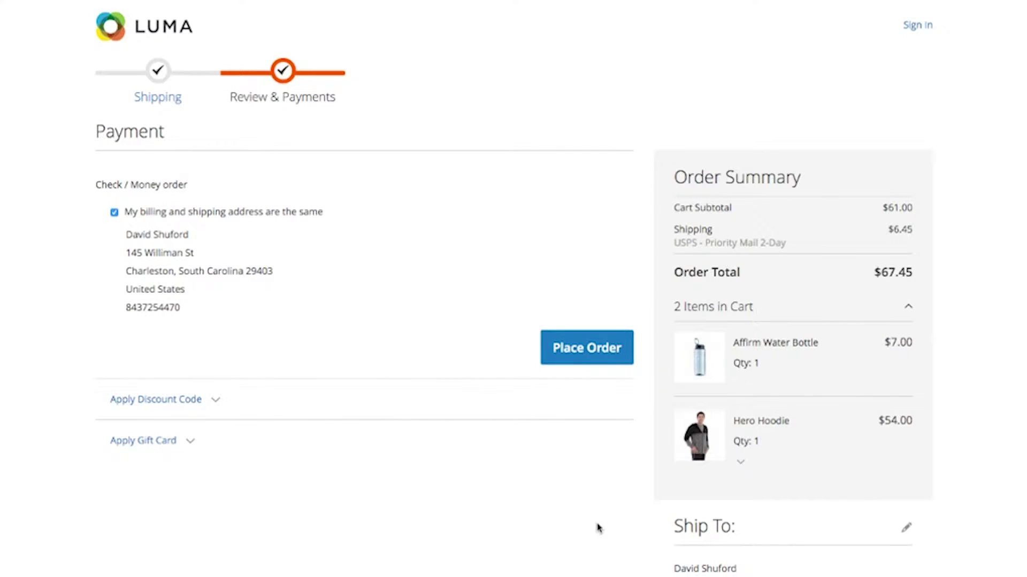
Step: Expand the discount and gift card code sections, place the order, then choose Create Account
{"action": "left_click", "coordinate": [367, 402]}
{"action": "left_click", "coordinate": [268, 509]}
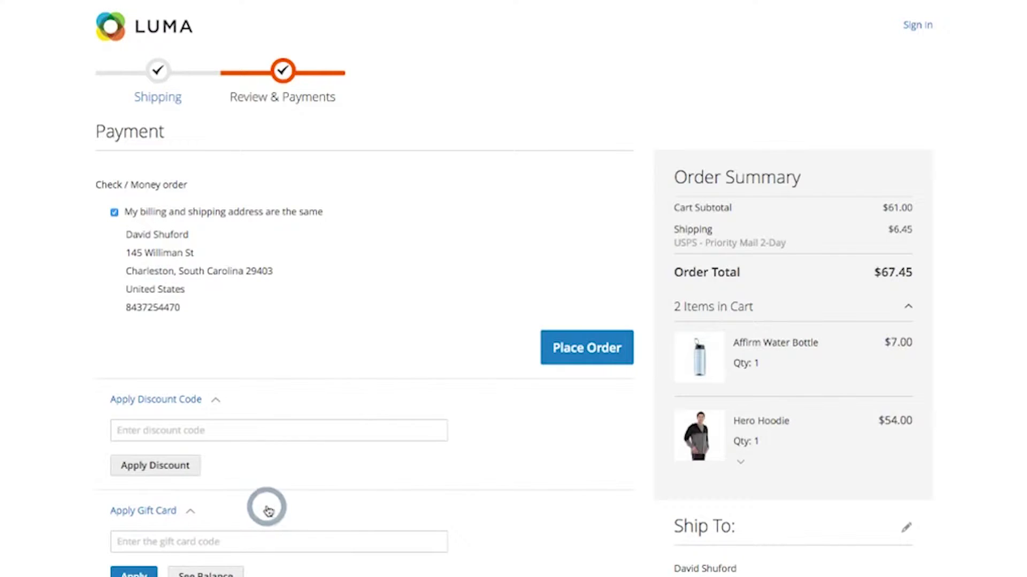
{"action": "left_click", "coordinate": [565, 364]}
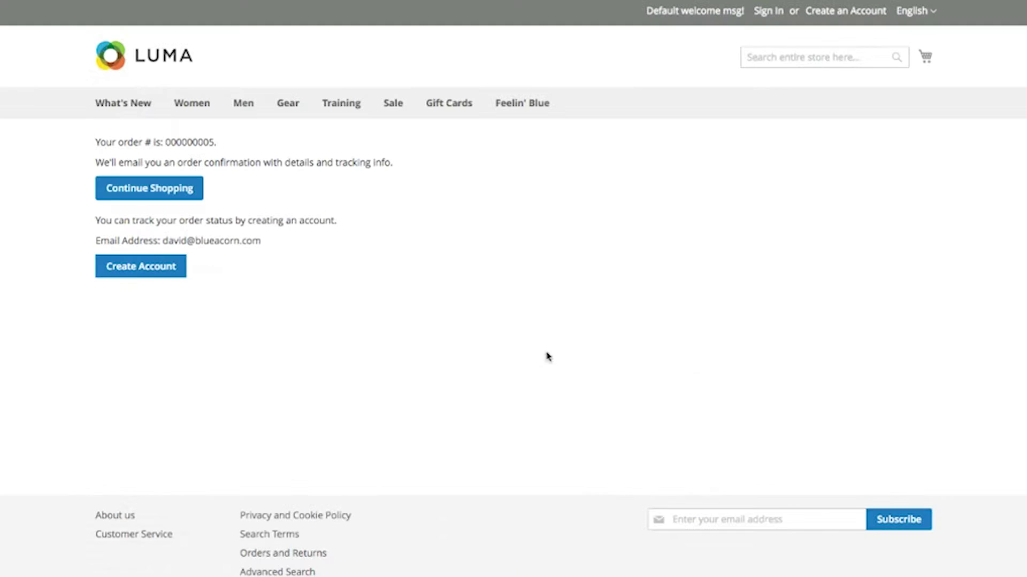
{"action": "left_click", "coordinate": [165, 266]}
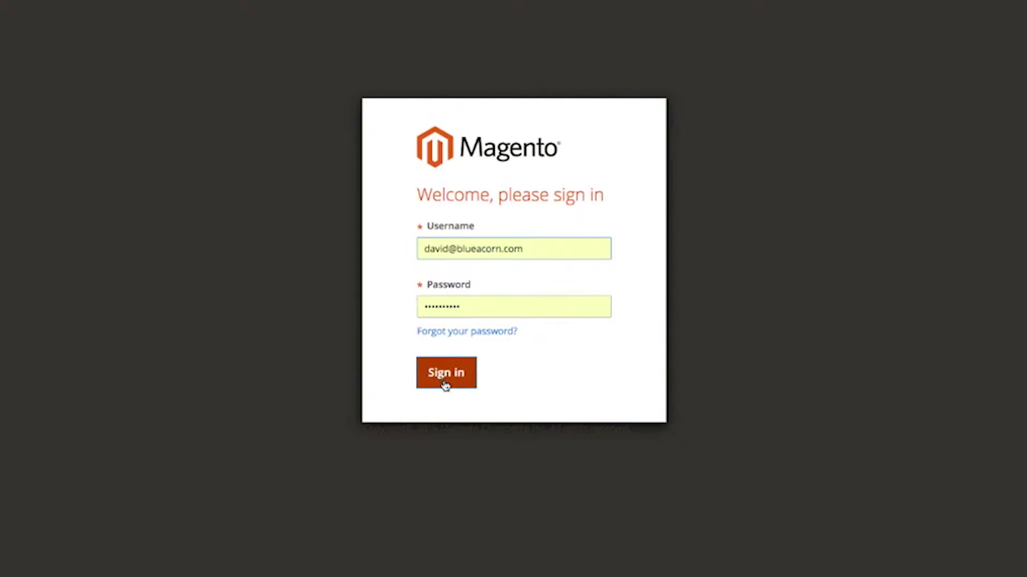
Step: Sign in to the admin panel and open the Products > Catalog grid
{"action": "left_click", "coordinate": [446, 385]}
{"action": "left_click", "coordinate": [22, 125]}
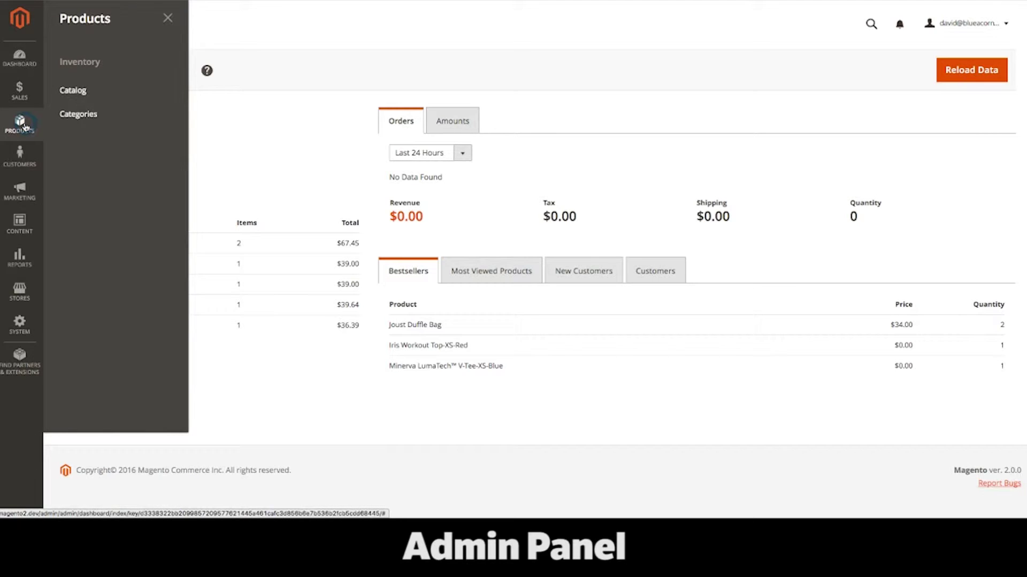
{"action": "left_click", "coordinate": [72, 92]}
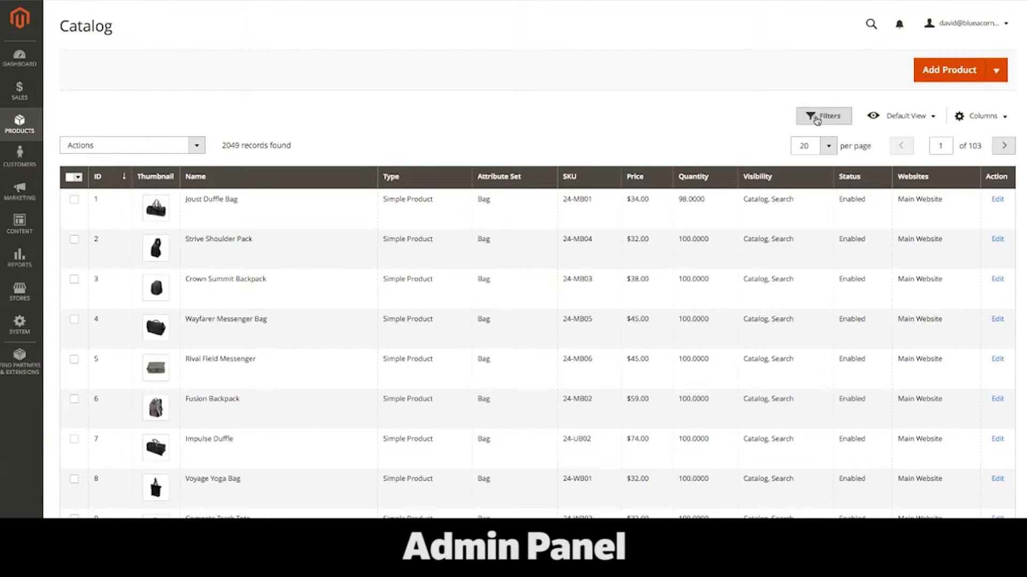
Step: Filter the catalog by name 'Affirm' and open Affirm Water Bottle's edit page to review its settings
{"action": "left_click", "coordinate": [817, 117]}
{"action": "left_click", "coordinate": [258, 234]}
{"action": "type", "text": "Affirm"}
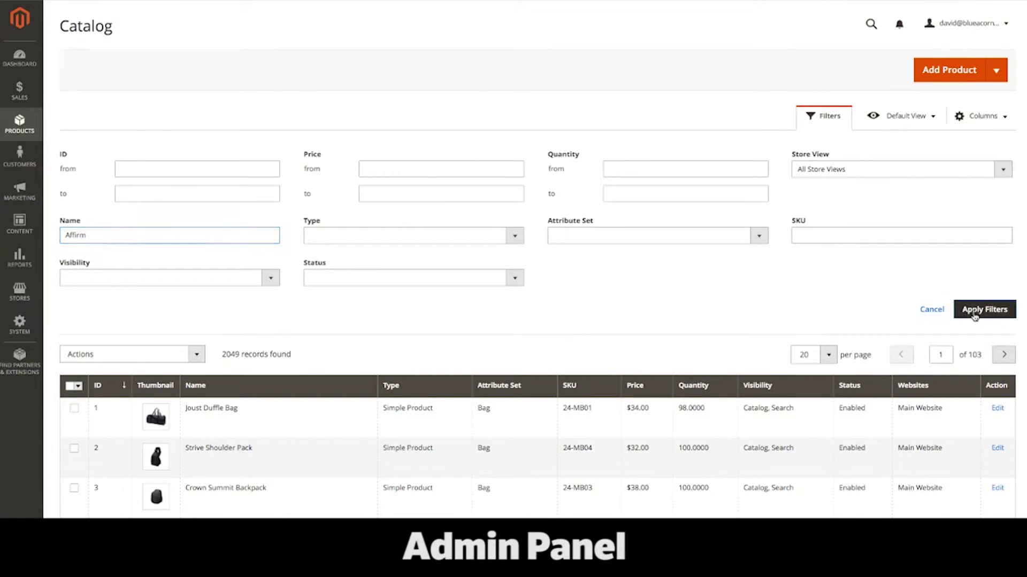
{"action": "left_click", "coordinate": [975, 311]}
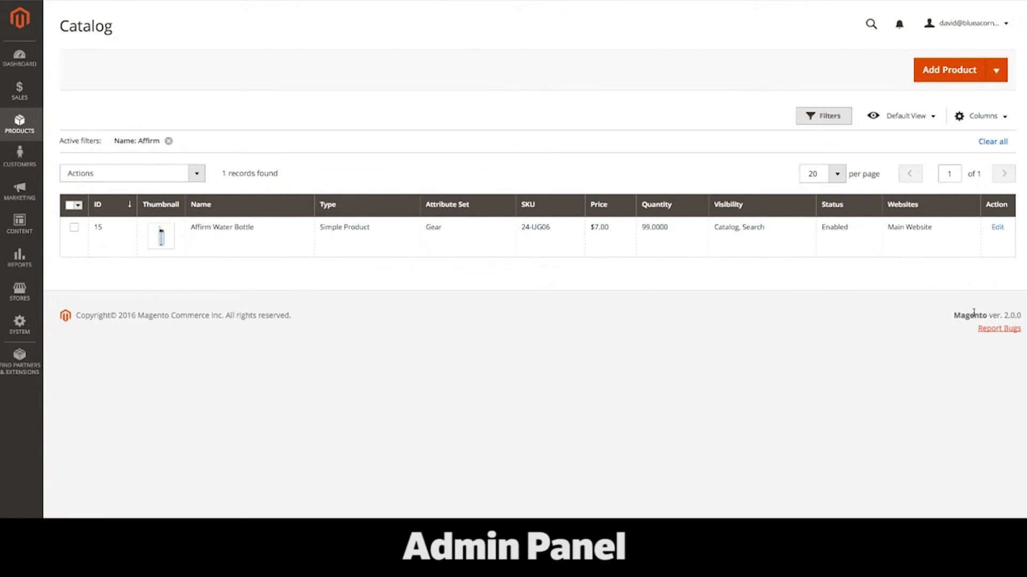
{"action": "left_click", "coordinate": [998, 231]}
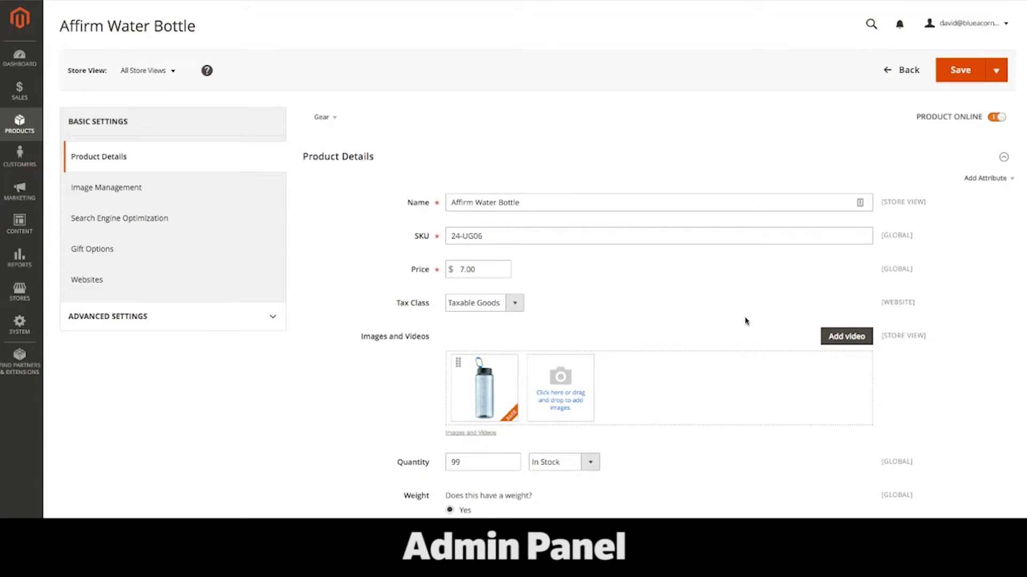
{"action": "scroll", "coordinate": [746, 321], "scroll_direction": "down", "scroll_amount": 7}
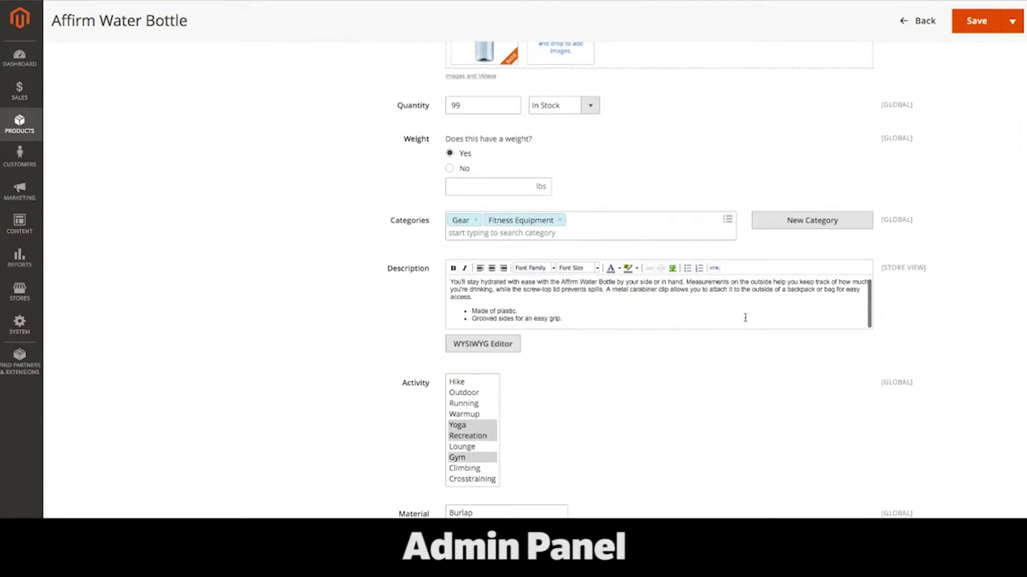
{"action": "scroll", "coordinate": [745, 319], "scroll_direction": "down", "scroll_amount": 8}
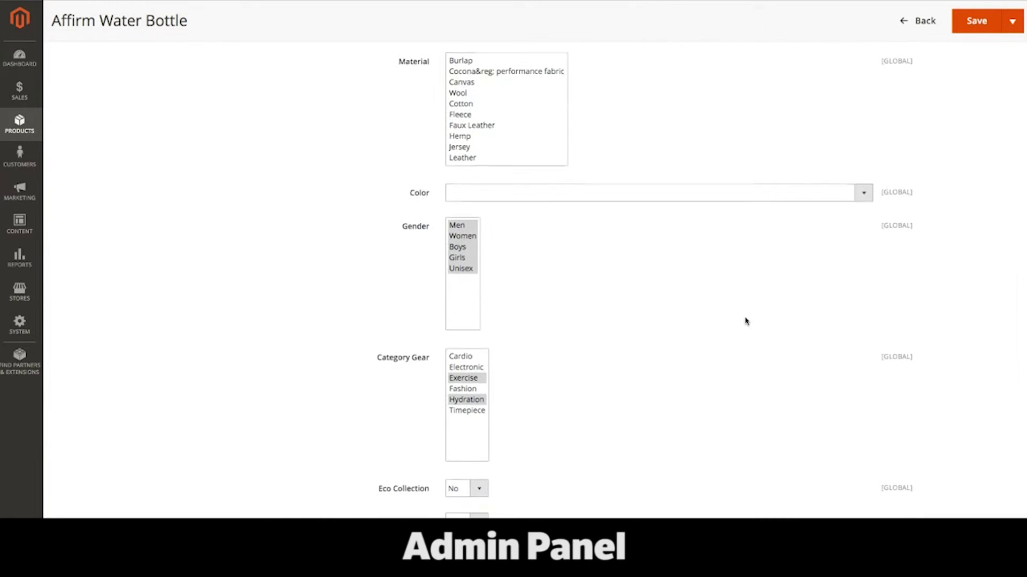
{"action": "scroll", "coordinate": [745, 321], "scroll_direction": "down", "scroll_amount": 5}
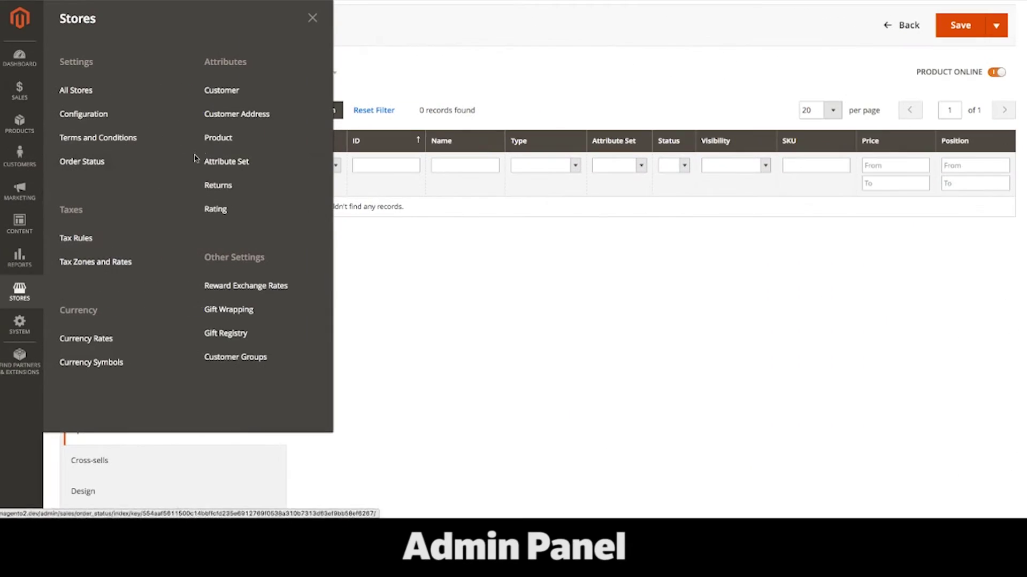
Step: Open Stores > Attributes > Product to list all 72 product attributes
{"action": "left_click", "coordinate": [206, 137]}
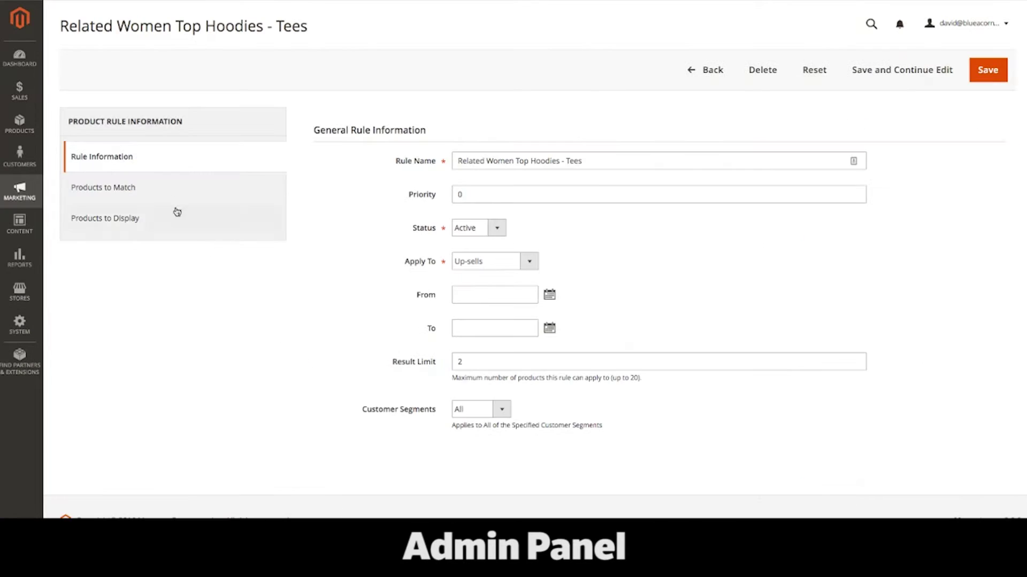
Step: Add a Climate is Cold condition to the rule's products-to-match conditions
{"action": "left_click", "coordinate": [160, 186]}
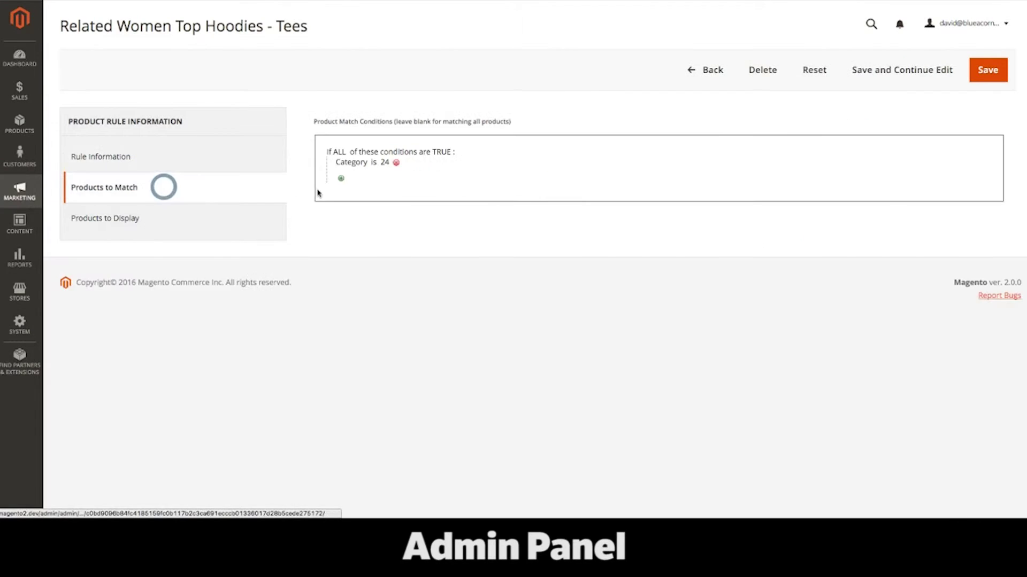
{"action": "left_click", "coordinate": [339, 179]}
{"action": "left_click", "coordinate": [366, 182]}
{"action": "left_click", "coordinate": [487, 315]}
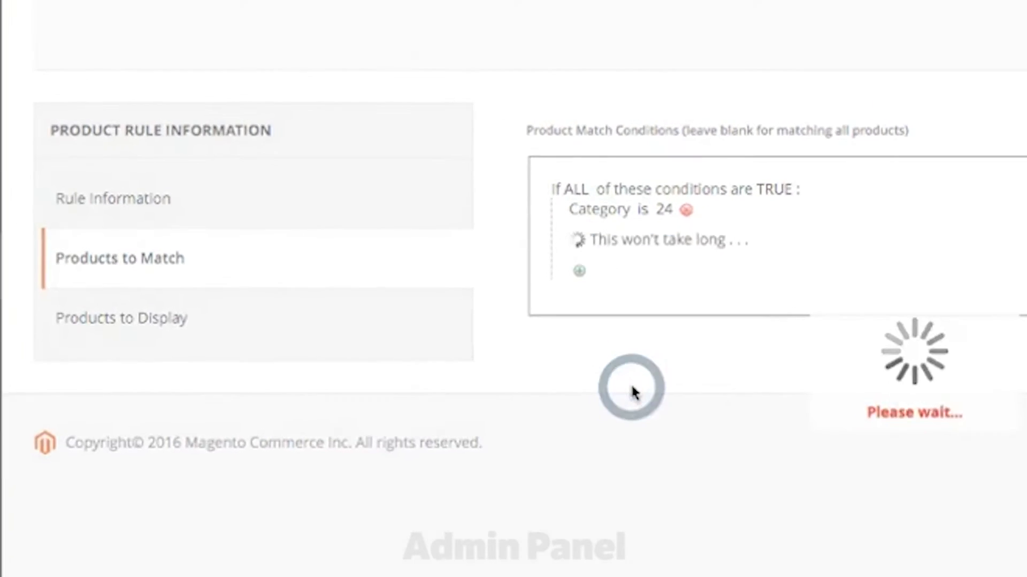
{"action": "left_click", "coordinate": [566, 227]}
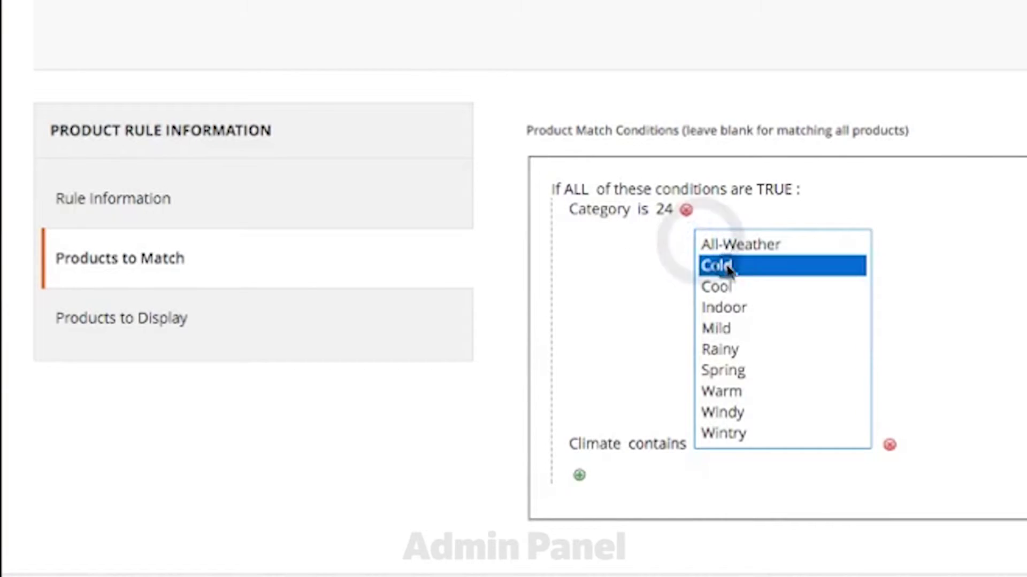
{"action": "left_click", "coordinate": [928, 270]}
Step: Add a Product Climate condition with constant value Cold to Products to Display
{"action": "left_click", "coordinate": [268, 320]}
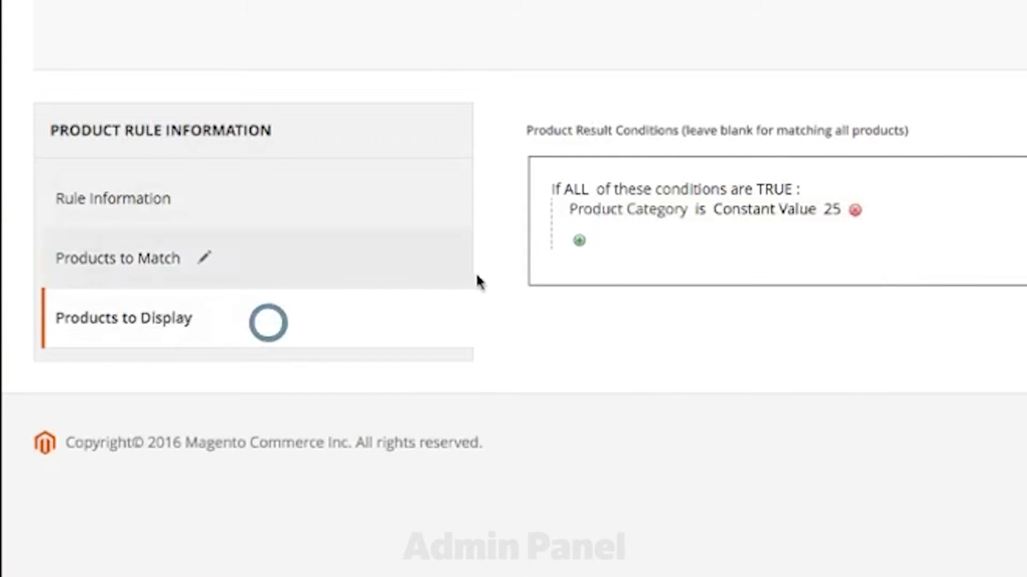
{"action": "left_click", "coordinate": [579, 238]}
{"action": "left_click", "coordinate": [583, 245]}
{"action": "left_click", "coordinate": [614, 388]}
{"action": "left_click", "coordinate": [764, 246]}
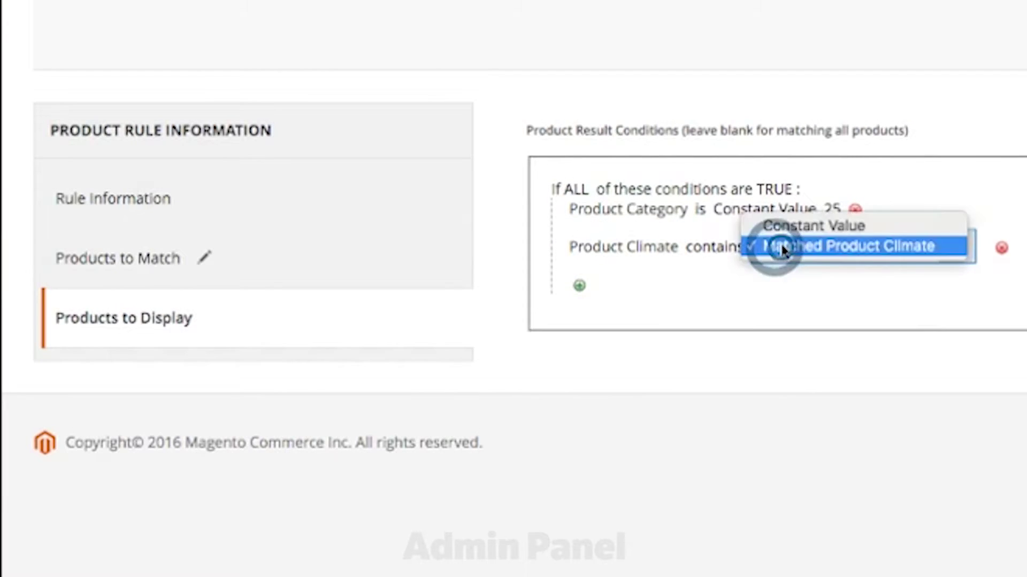
{"action": "left_click", "coordinate": [807, 224]}
{"action": "left_click", "coordinate": [868, 239]}
{"action": "left_click", "coordinate": [883, 266]}
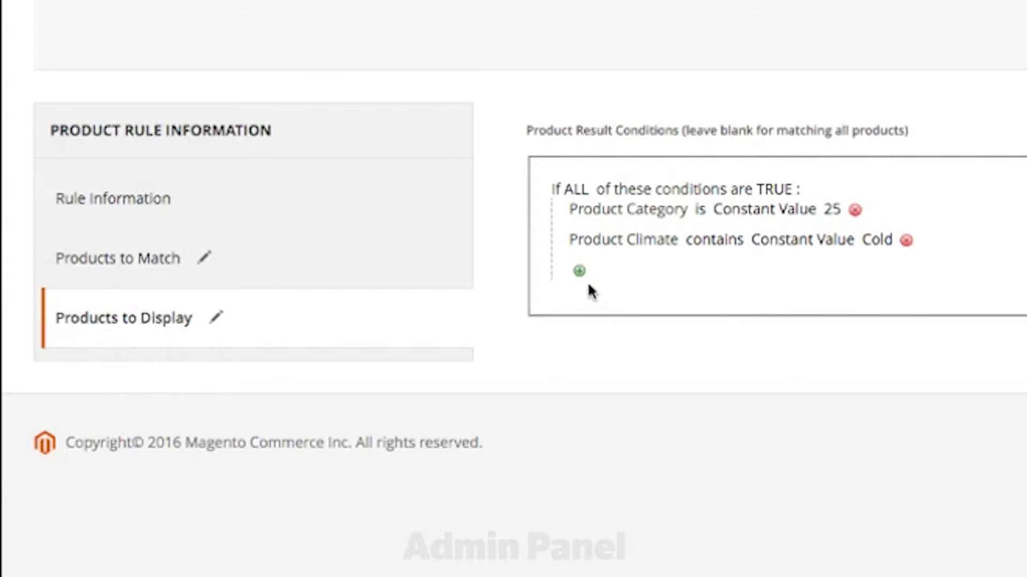
{"action": "left_click", "coordinate": [6, 129]}
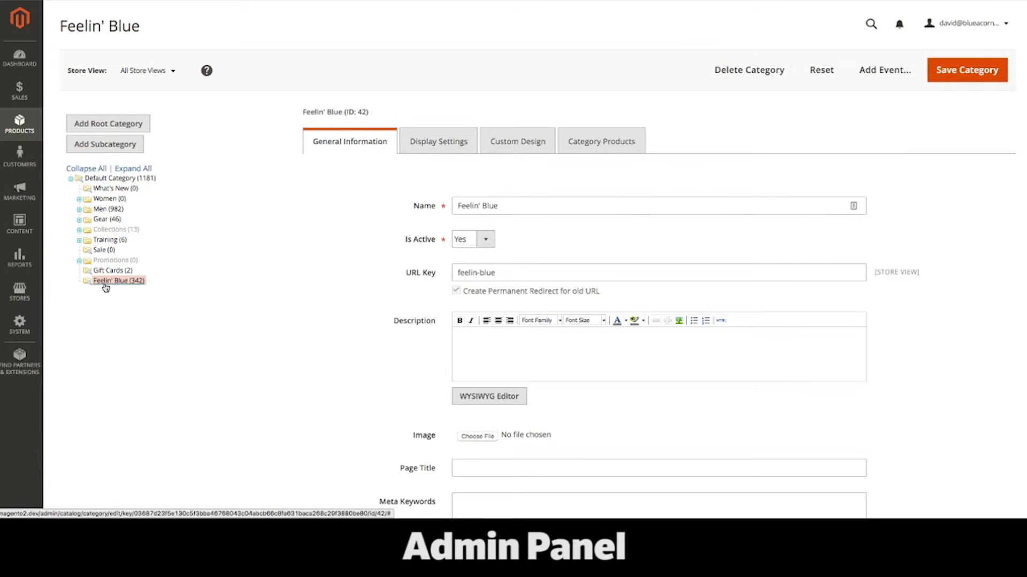
Step: Check Feelin' Blue's Display Settings and Custom Design, then list its 342 assigned products
{"action": "left_click", "coordinate": [424, 138]}
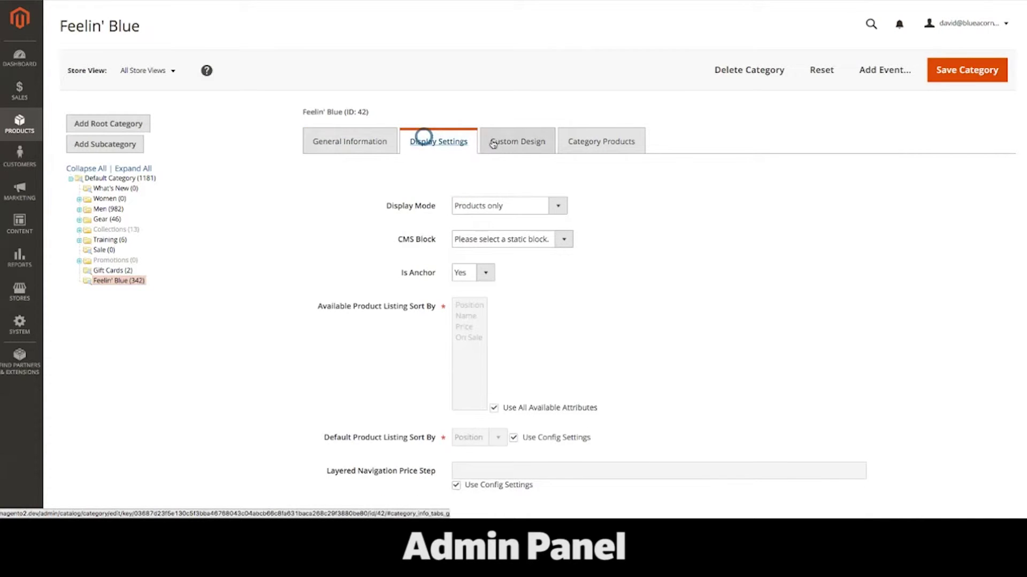
{"action": "left_click", "coordinate": [501, 144]}
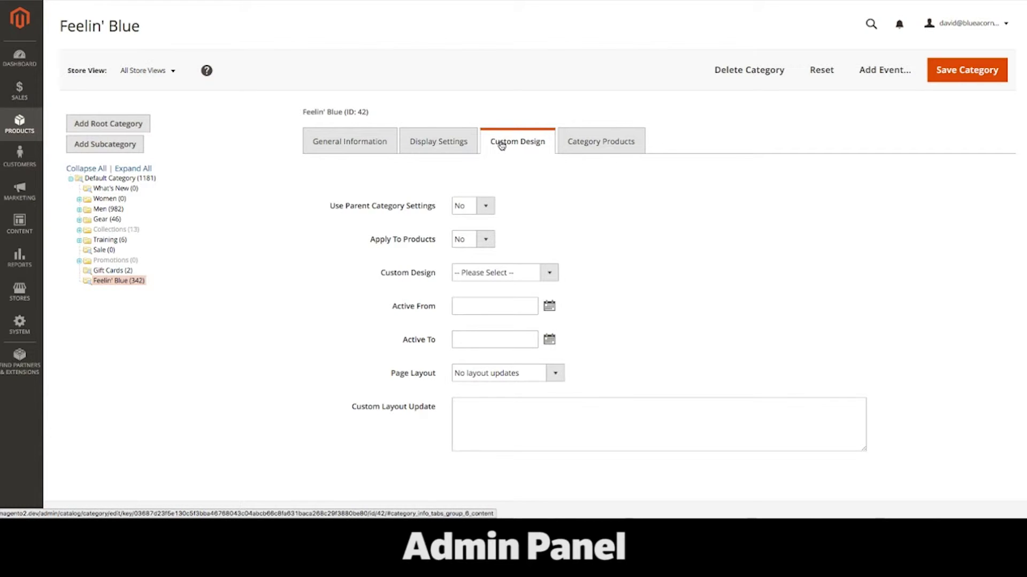
{"action": "left_click", "coordinate": [598, 148]}
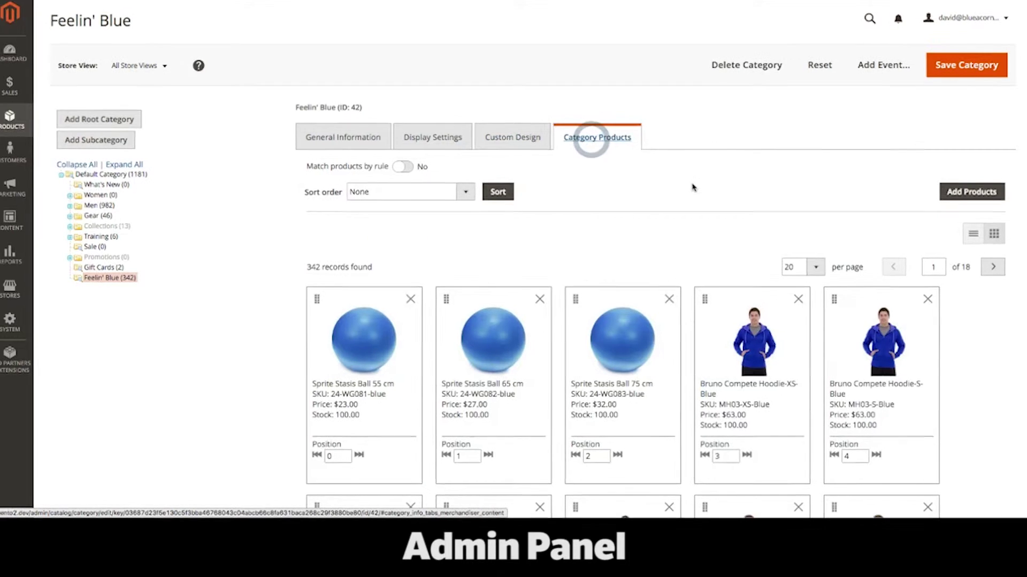
Step: Enable Match products by rule and add the condition Quantity greater than 100
{"action": "left_click", "coordinate": [402, 166]}
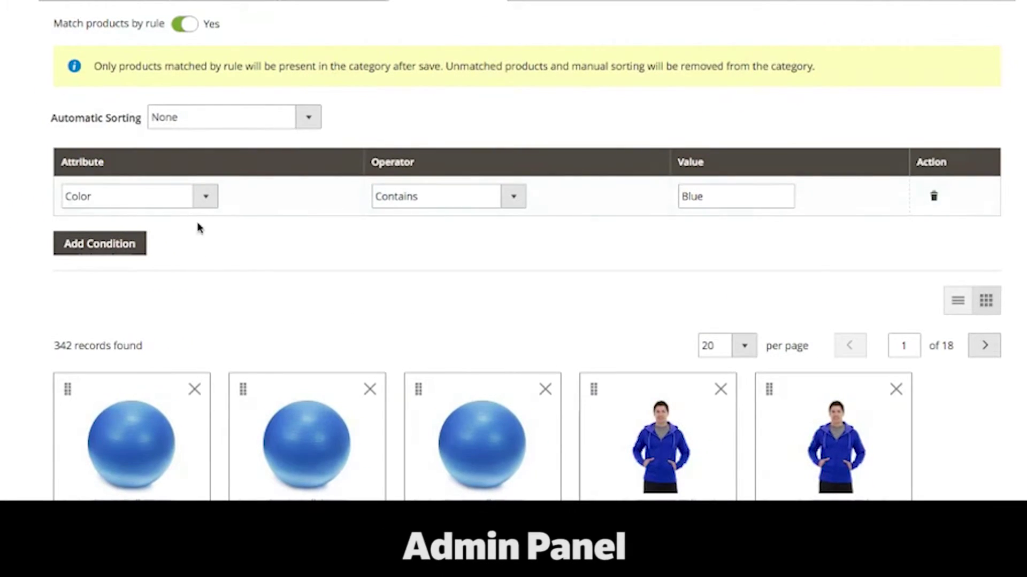
{"action": "left_click", "coordinate": [140, 245]}
{"action": "left_click", "coordinate": [171, 234]}
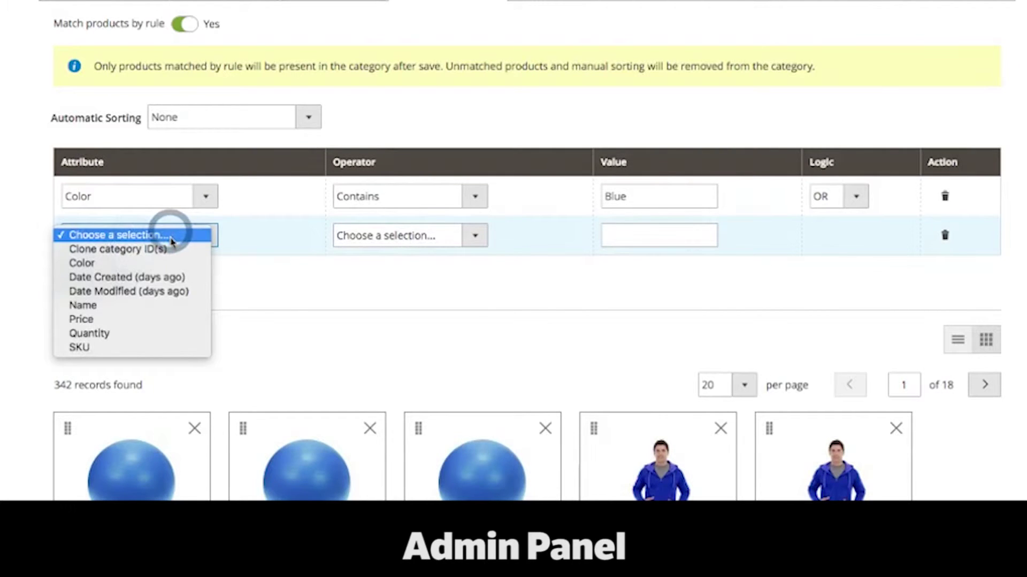
{"action": "left_click", "coordinate": [132, 332]}
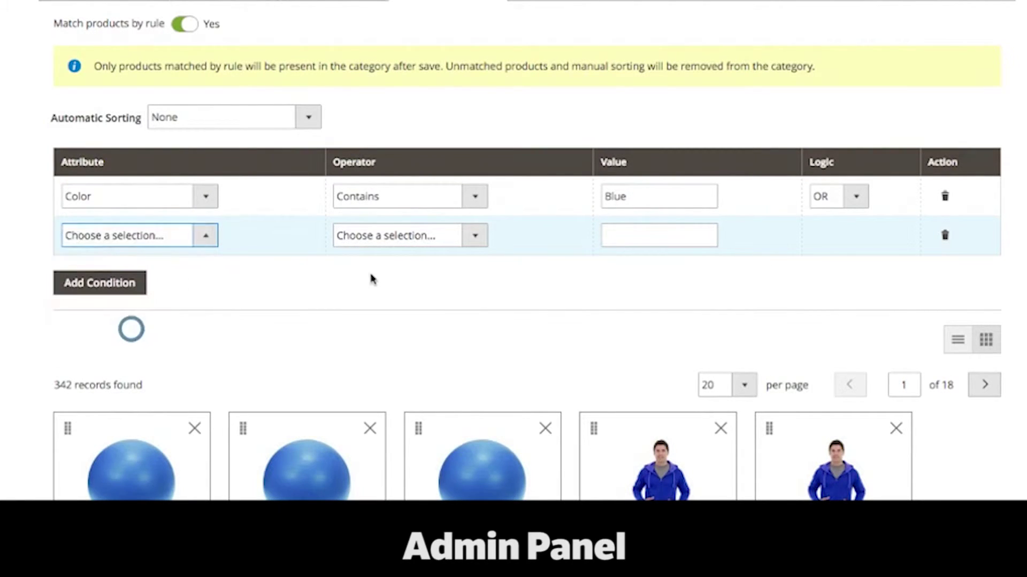
{"action": "left_click", "coordinate": [397, 236]}
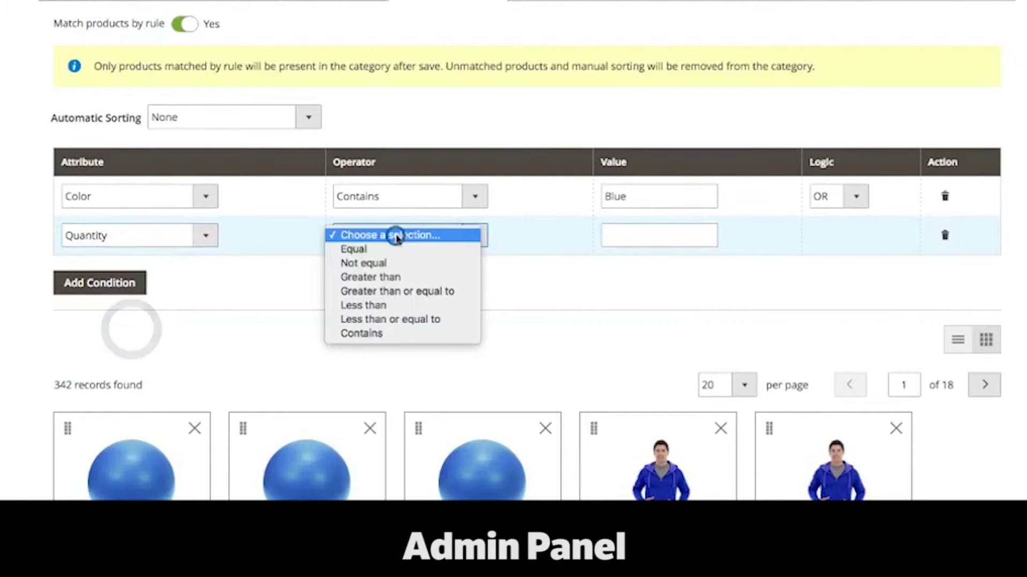
{"action": "left_click", "coordinate": [390, 277]}
{"action": "left_click", "coordinate": [626, 241]}
{"action": "type", "text": "100"}
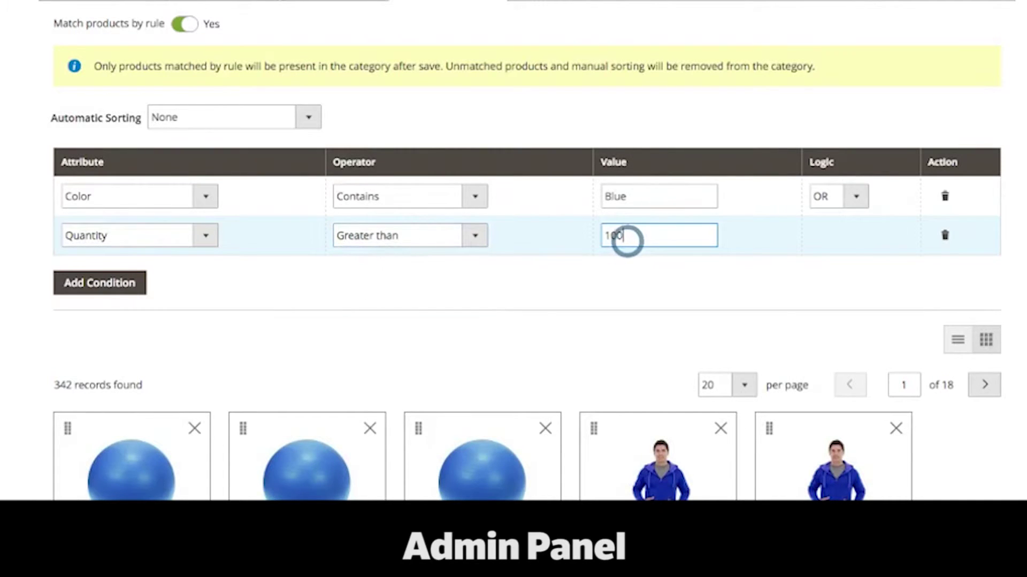
Step: Open the third customer's record from the All Customers list
{"action": "left_click", "coordinate": [3, 144]}
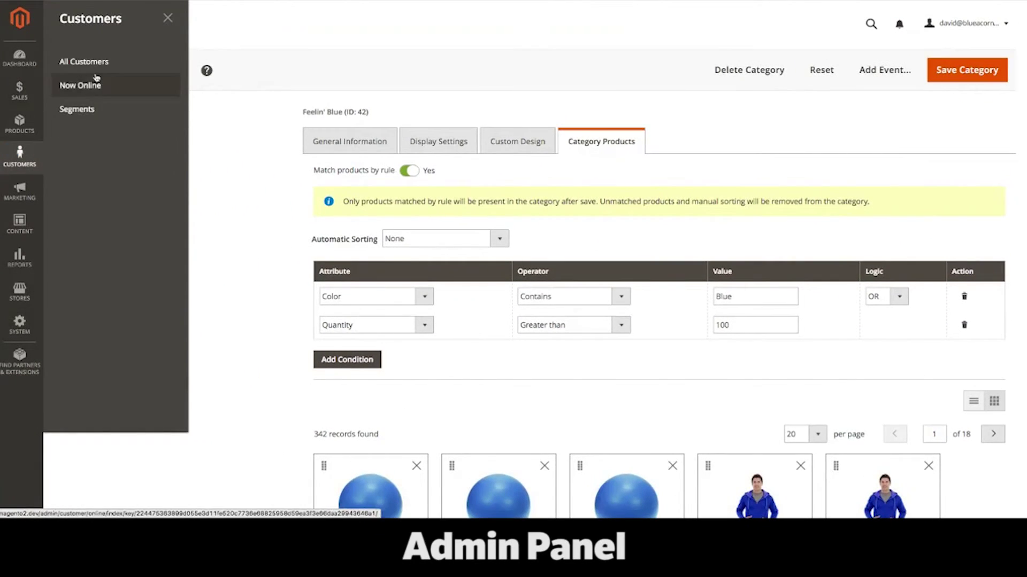
{"action": "left_click", "coordinate": [73, 52]}
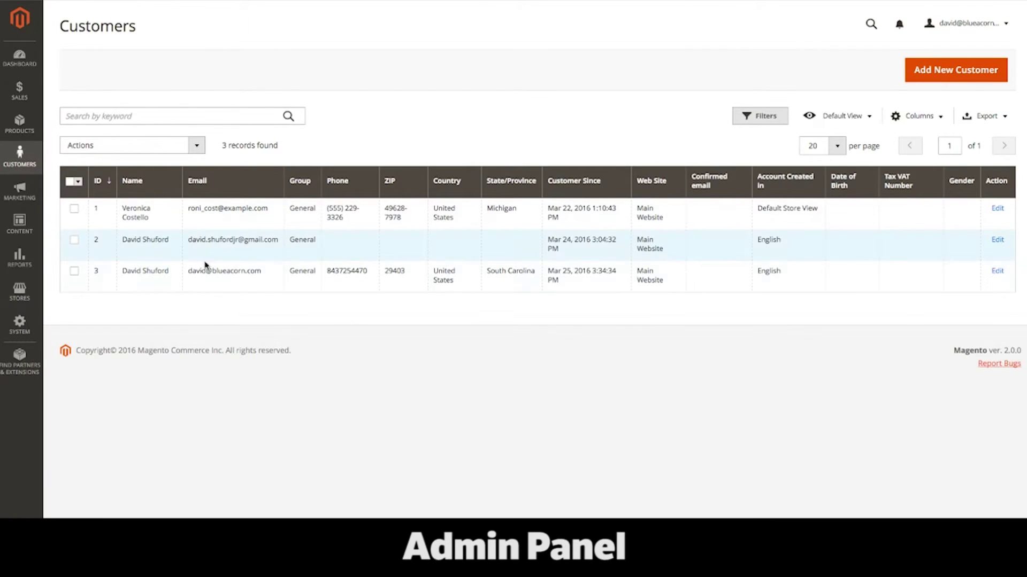
{"action": "left_click", "coordinate": [998, 271]}
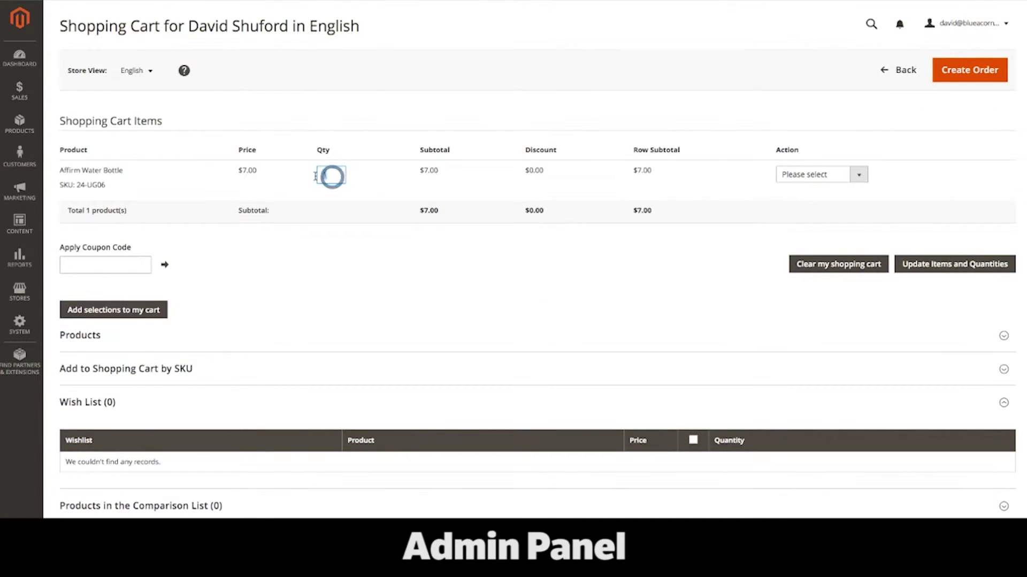
Step: Change the Affirm Water Bottle quantity to 3 and update the cart to $18.00
{"action": "type", "text": "3"}
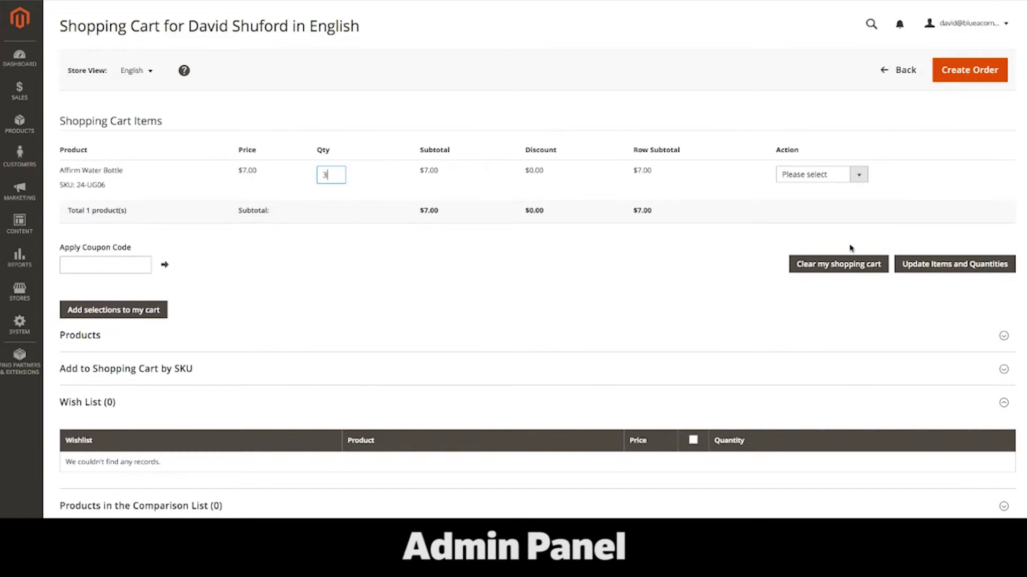
{"action": "left_click", "coordinate": [921, 267]}
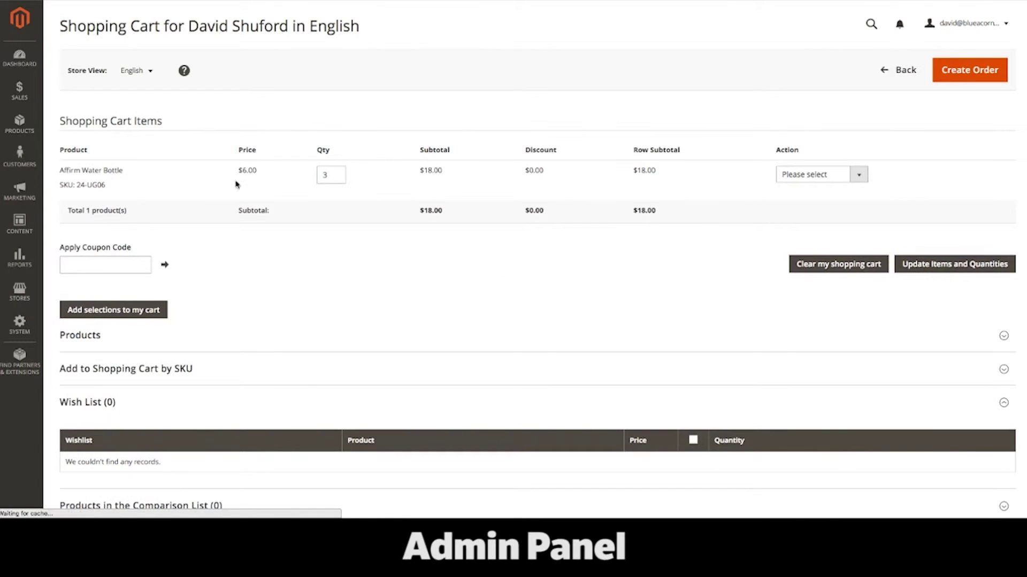
{"action": "left_click", "coordinate": [19, 155]}
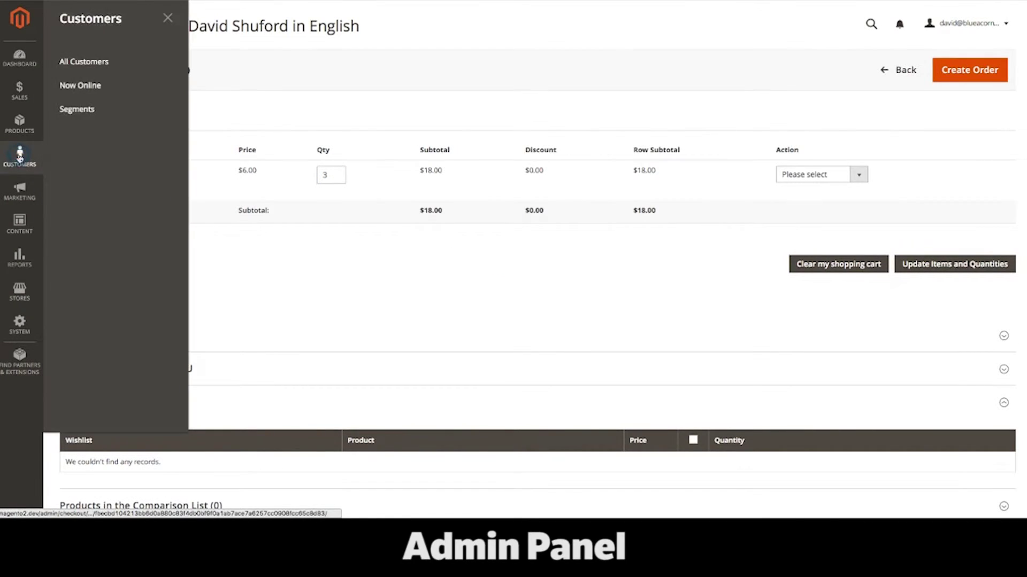
Step: Open the SC Male, >$100 Order Total segment from Customers > Segments and view its Conditions
{"action": "left_click", "coordinate": [77, 109]}
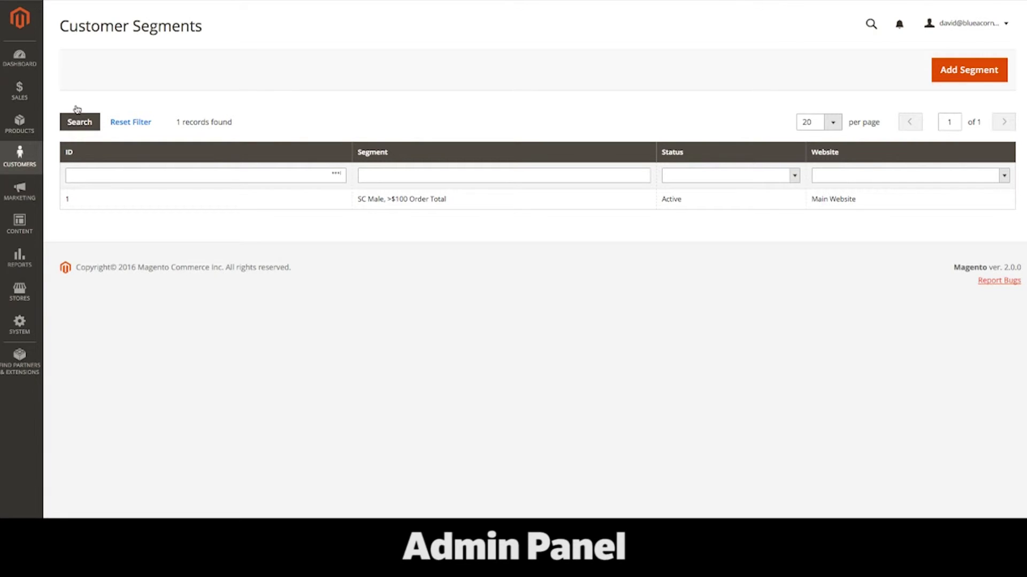
{"action": "left_click", "coordinate": [380, 202]}
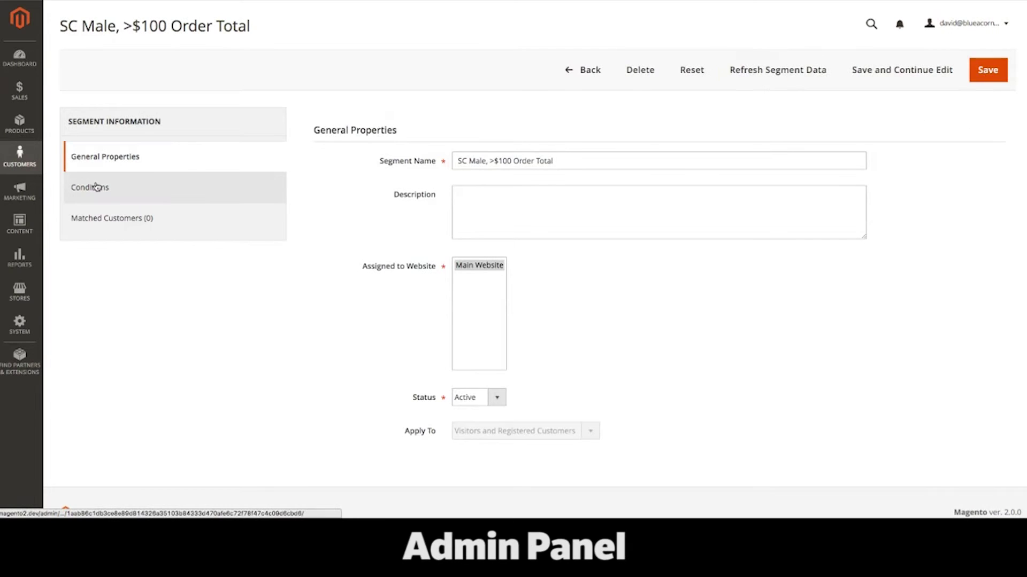
{"action": "left_click", "coordinate": [97, 186]}
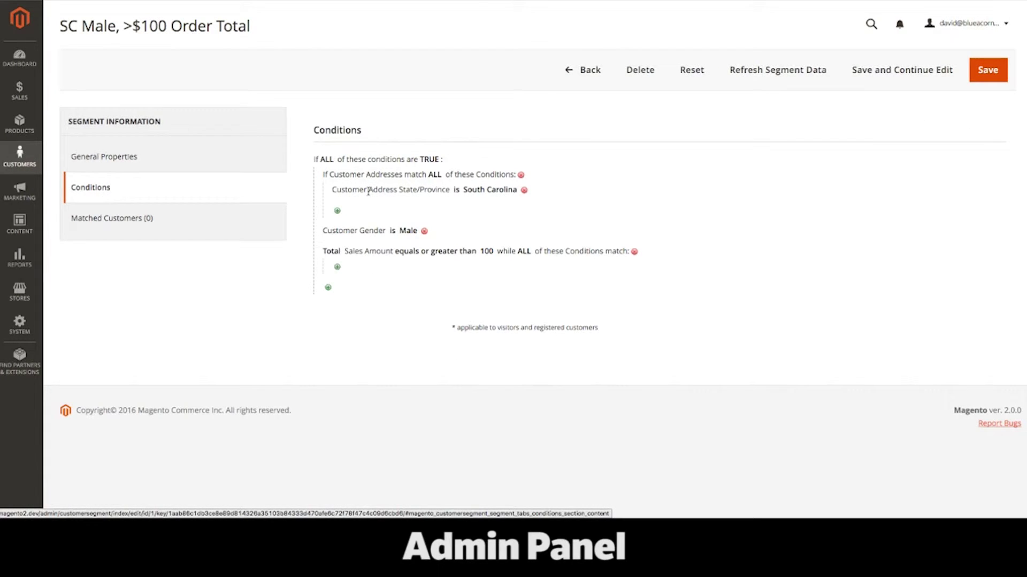
{"action": "left_click", "coordinate": [34, 188]}
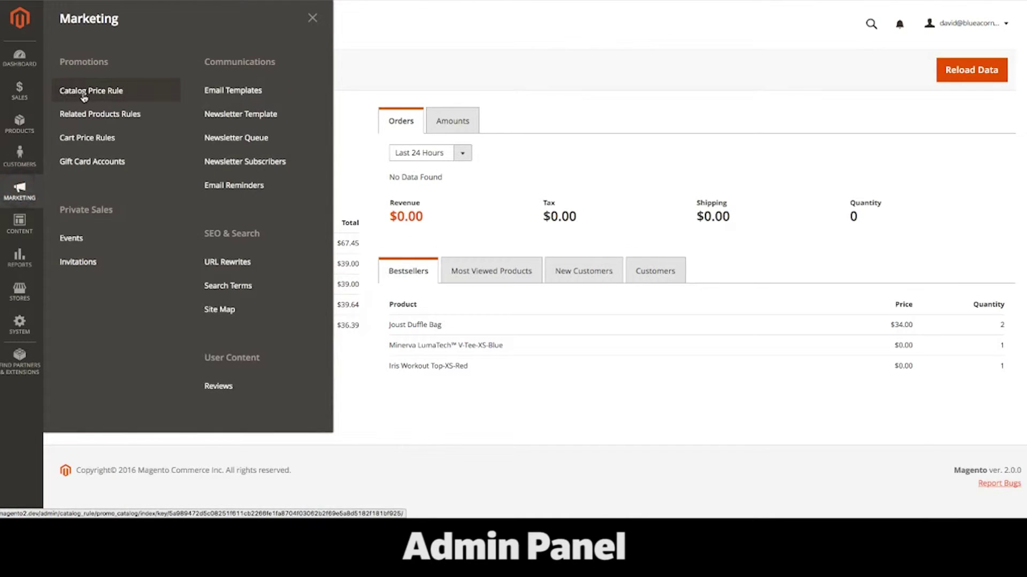
Step: Review the conditions and actions of the 20% off all Women's and Men's Pants catalog rule
{"action": "left_click", "coordinate": [84, 95]}
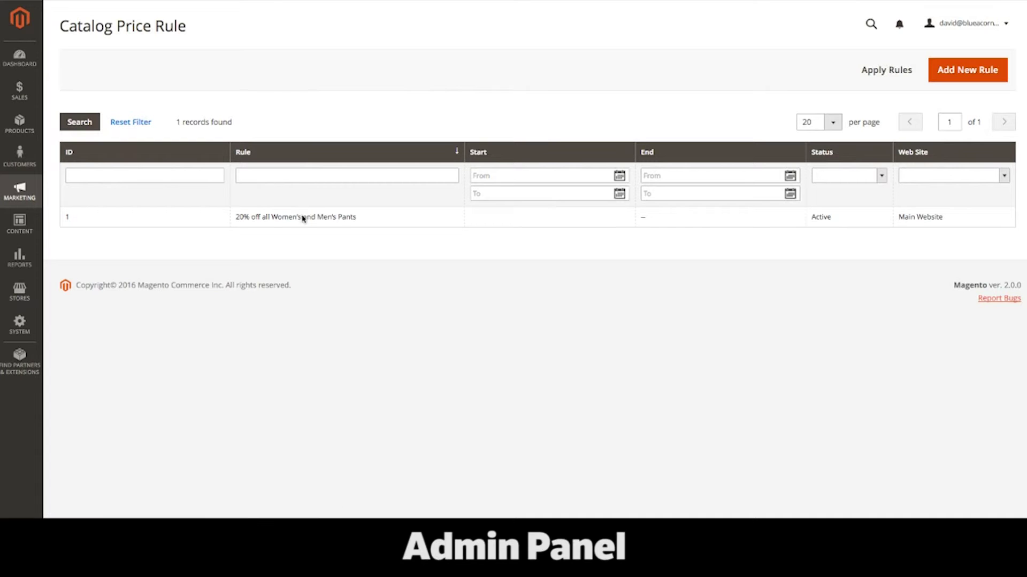
{"action": "left_click", "coordinate": [302, 217]}
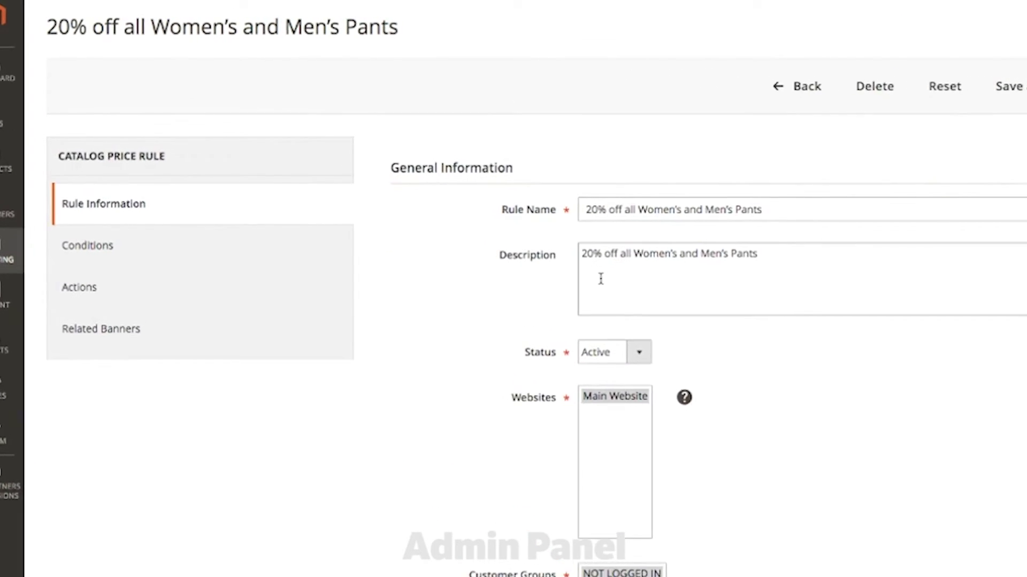
{"action": "left_click", "coordinate": [189, 283]}
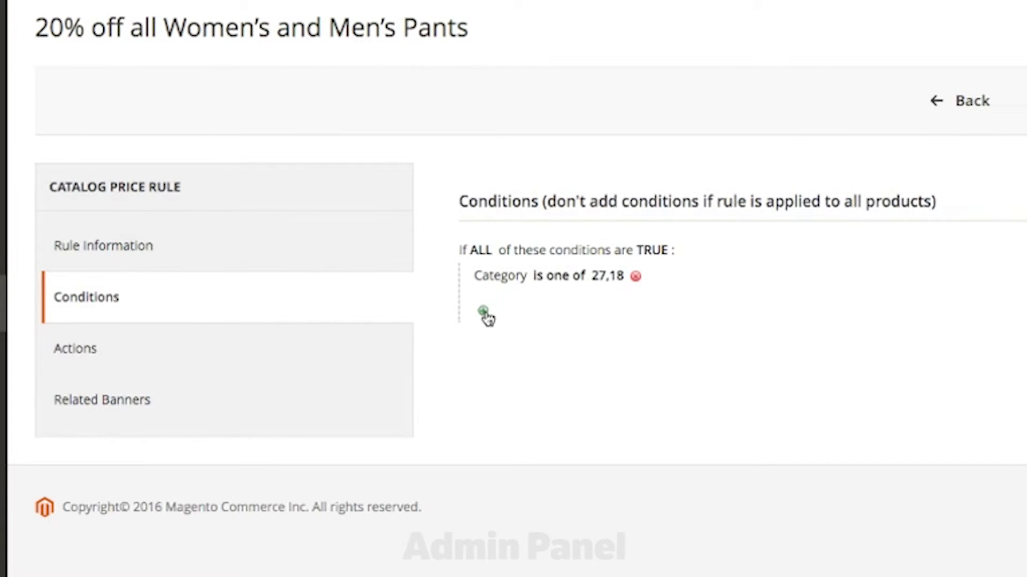
{"action": "left_click", "coordinate": [322, 349]}
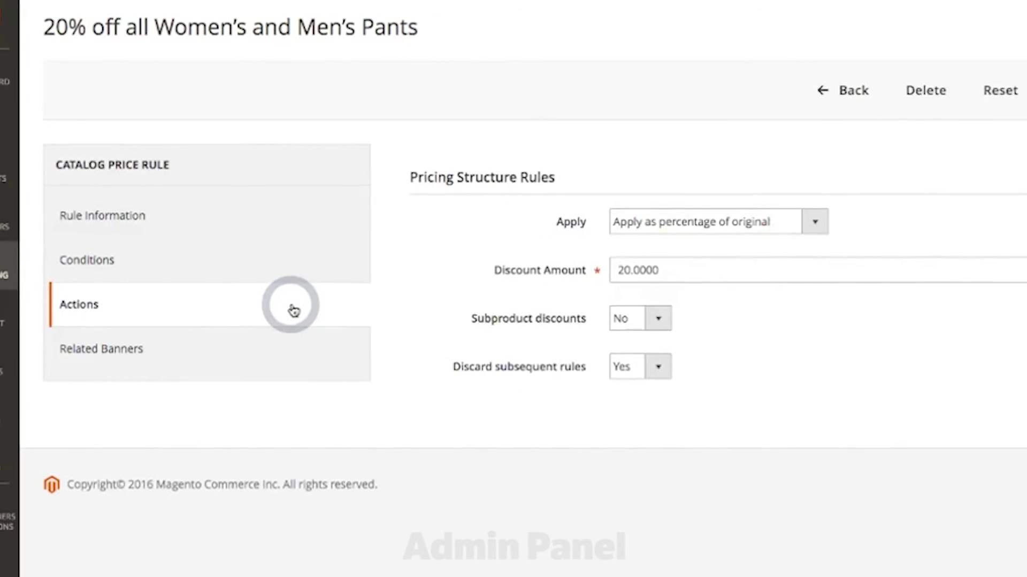
Step: Inspect the Buy 3 tee shirts and get the 4th free cart rule's conditions, actions and coupon settings
{"action": "left_click", "coordinate": [7, 267]}
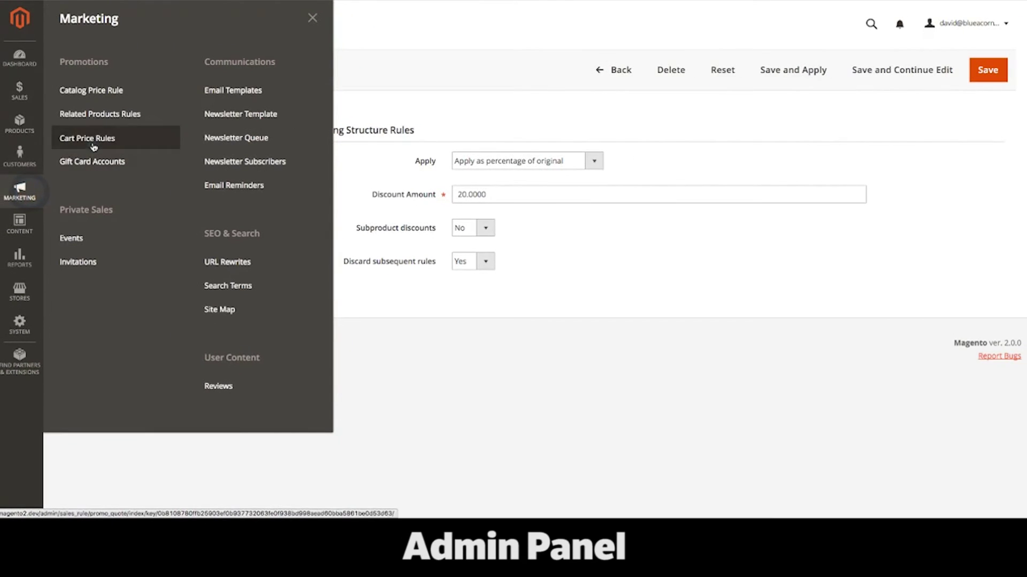
{"action": "left_click", "coordinate": [93, 144]}
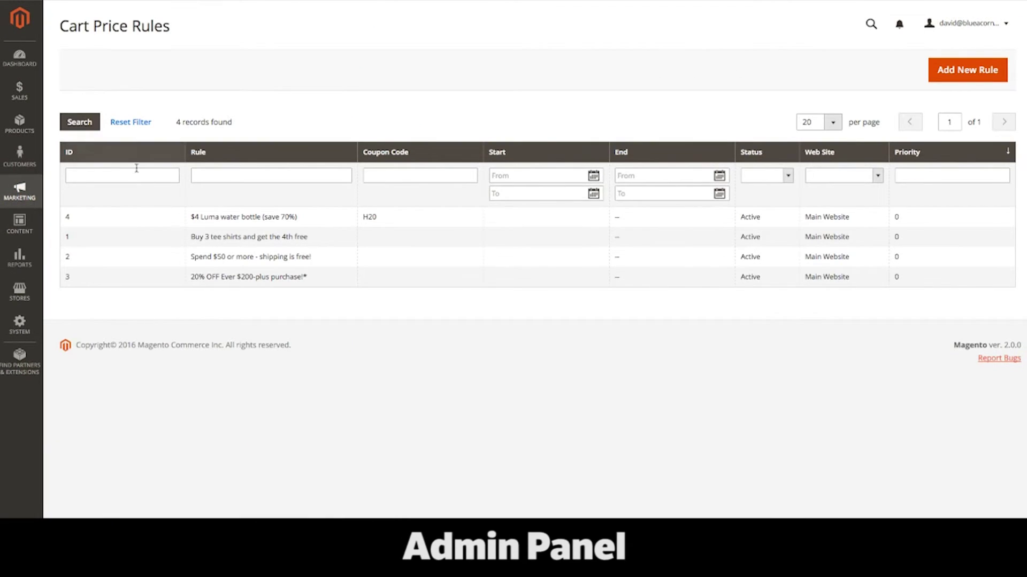
{"action": "left_click", "coordinate": [226, 239]}
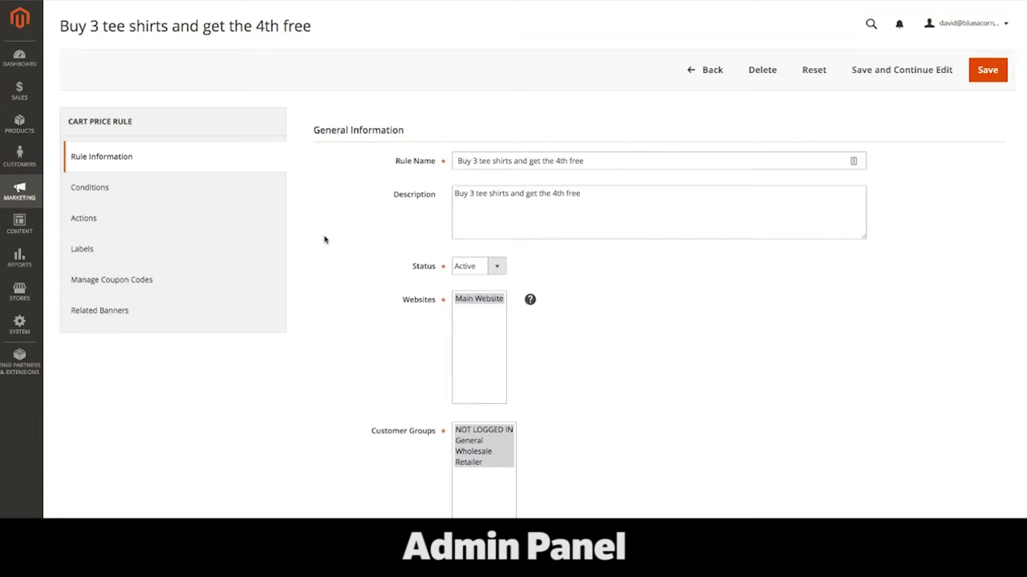
{"action": "left_click", "coordinate": [120, 191]}
{"action": "left_click", "coordinate": [210, 217]}
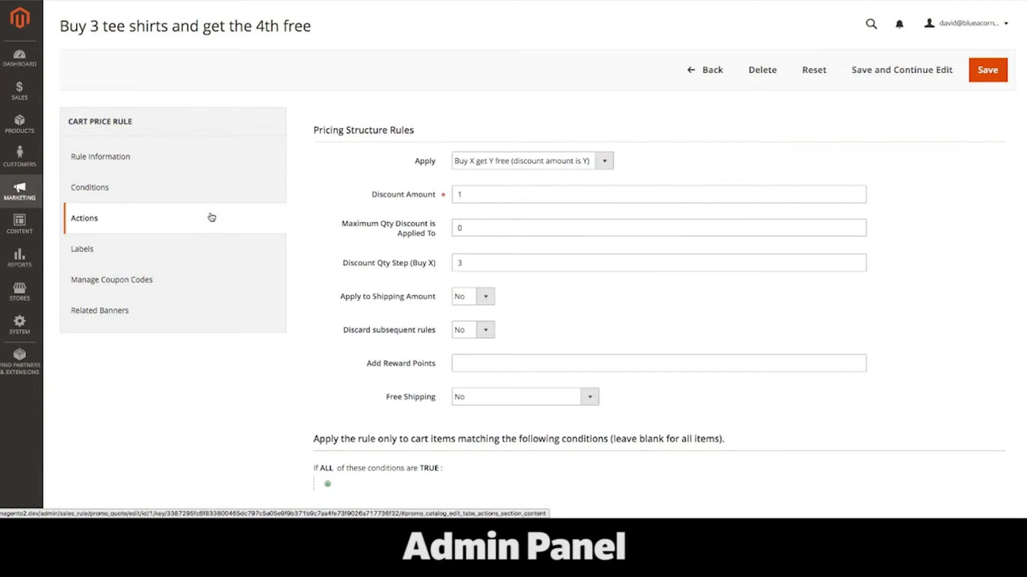
{"action": "left_click", "coordinate": [192, 275]}
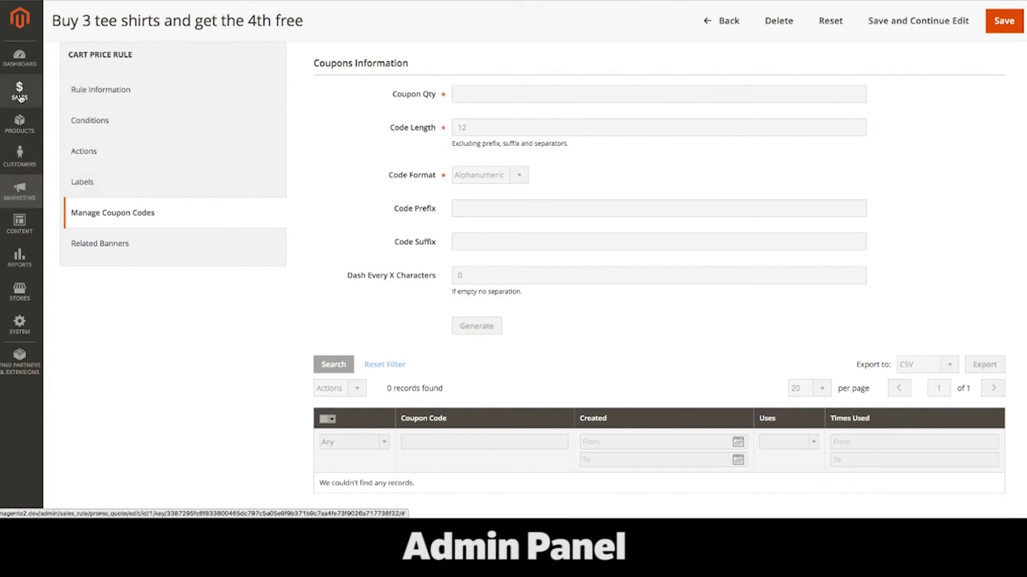
{"action": "left_click", "coordinate": [20, 98]}
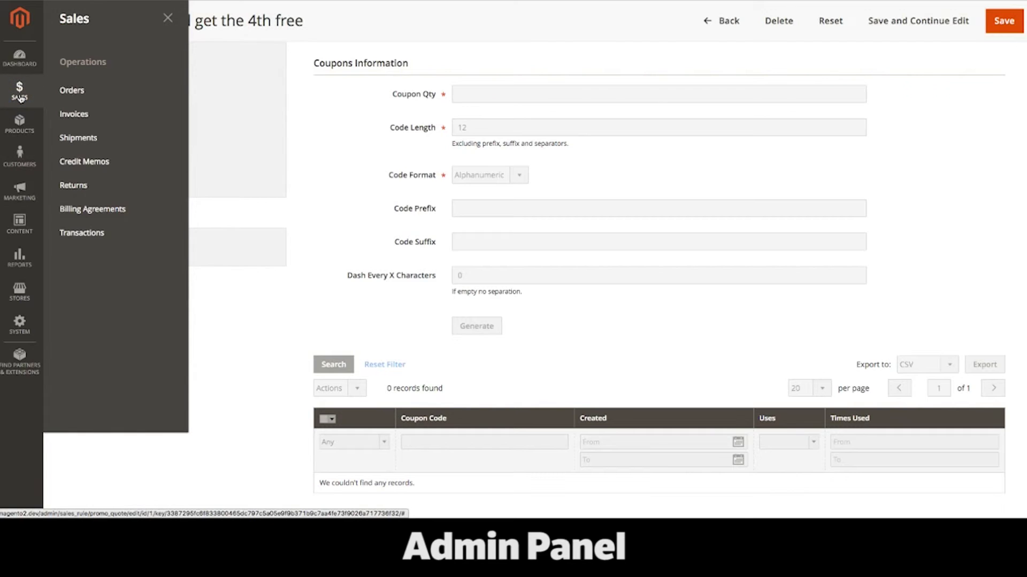
Step: View order 000000005 down to its notes, checking the status options and leaving it Pending
{"action": "left_click", "coordinate": [77, 92]}
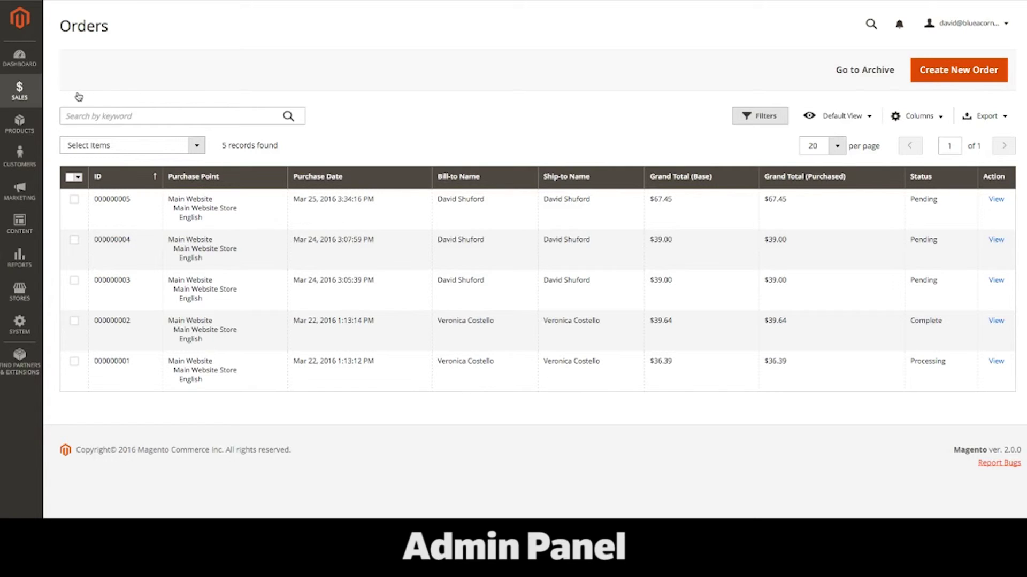
{"action": "left_click", "coordinate": [997, 201]}
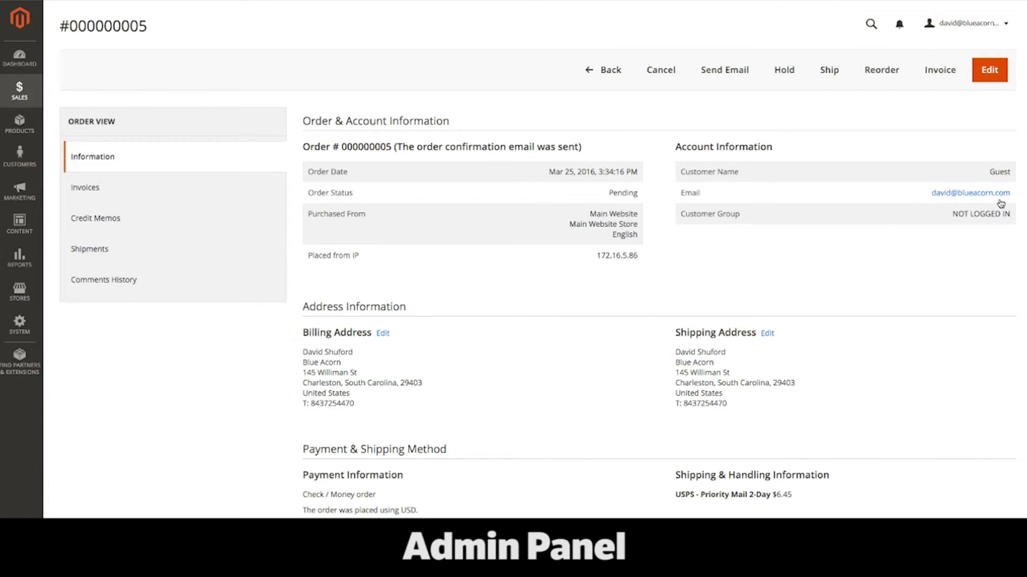
{"action": "scroll", "coordinate": [968, 228], "scroll_direction": "down", "scroll_amount": 5}
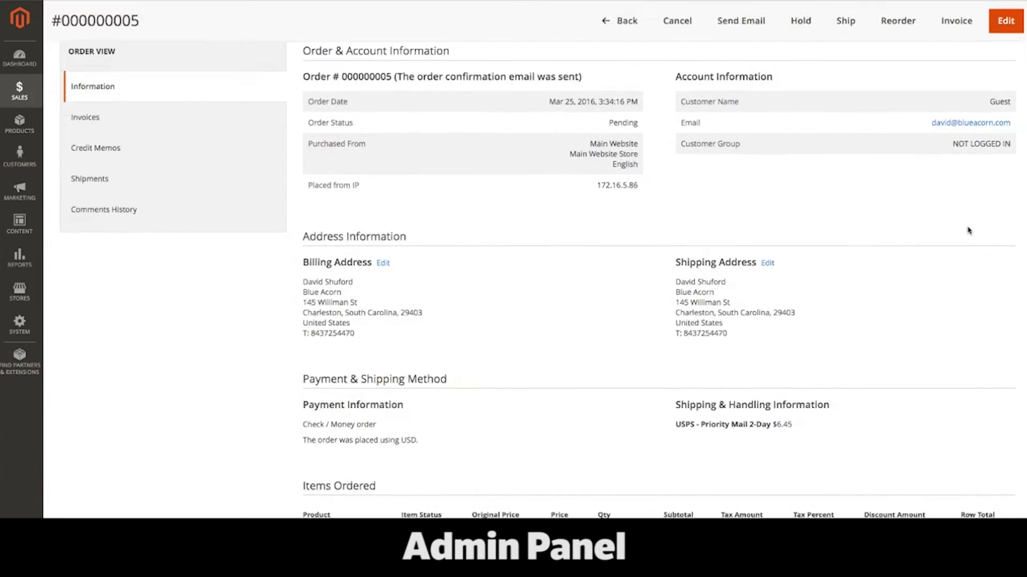
{"action": "scroll", "coordinate": [968, 231], "scroll_direction": "down", "scroll_amount": 4}
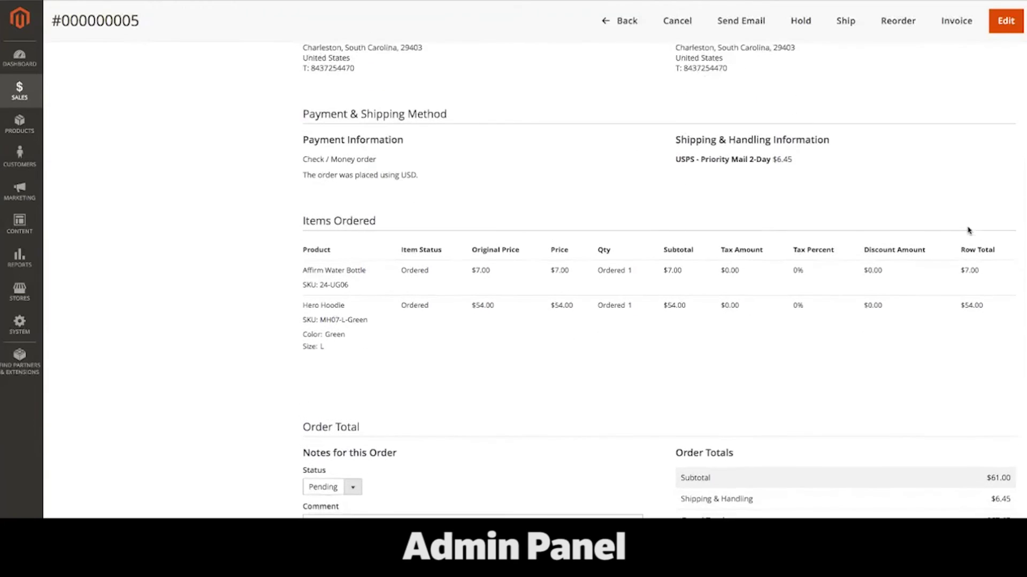
{"action": "scroll", "coordinate": [968, 231], "scroll_direction": "down", "scroll_amount": 3}
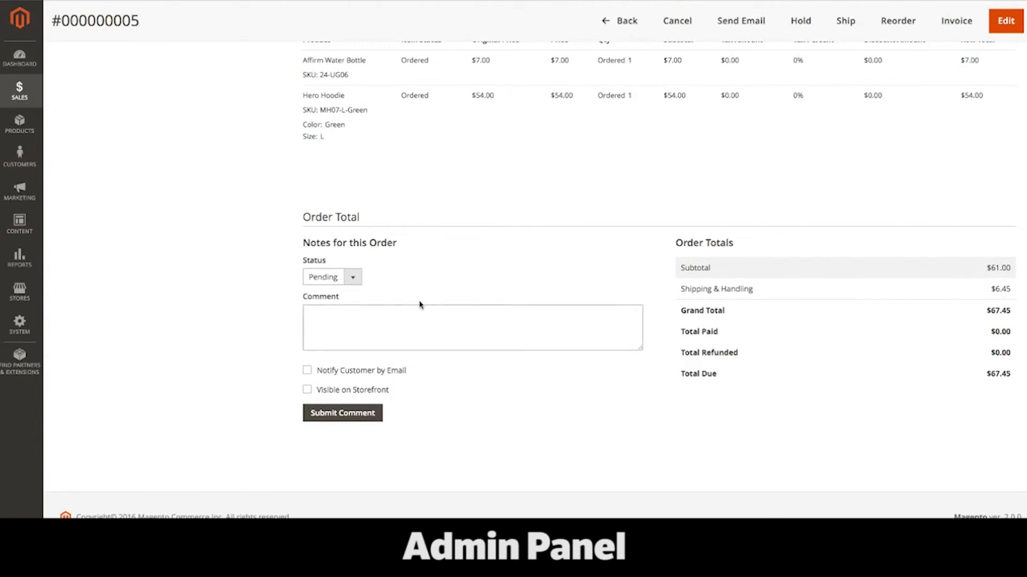
{"action": "left_click", "coordinate": [350, 281]}
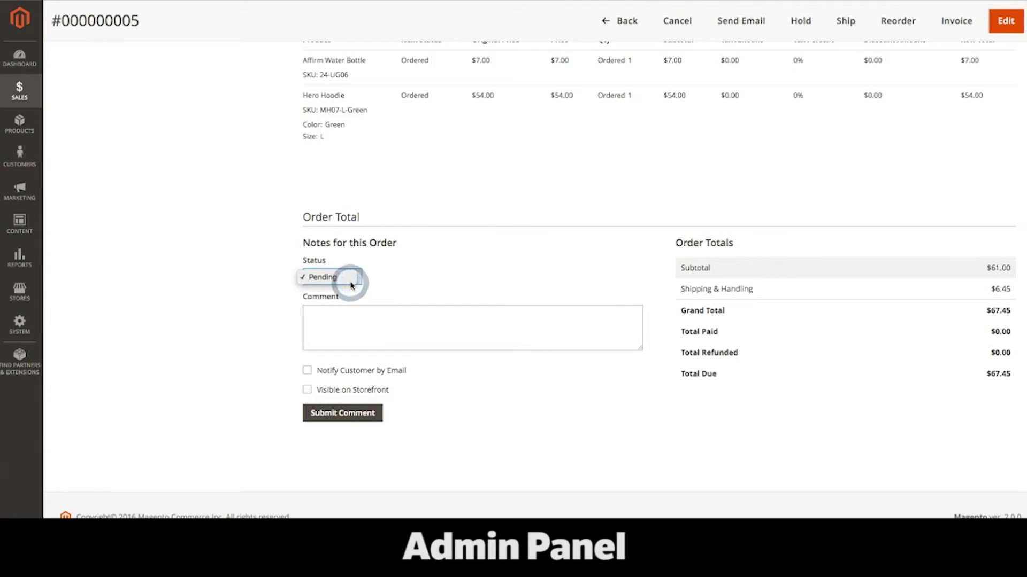
{"action": "left_click", "coordinate": [420, 283]}
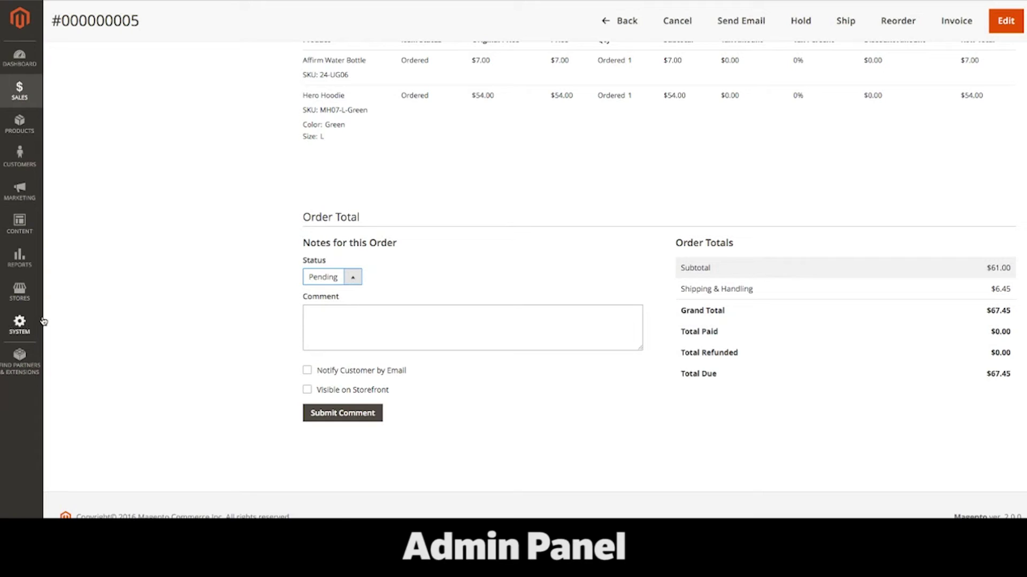
Step: Open the admin user's account from System > All Users and go to its role settings
{"action": "left_click", "coordinate": [24, 325]}
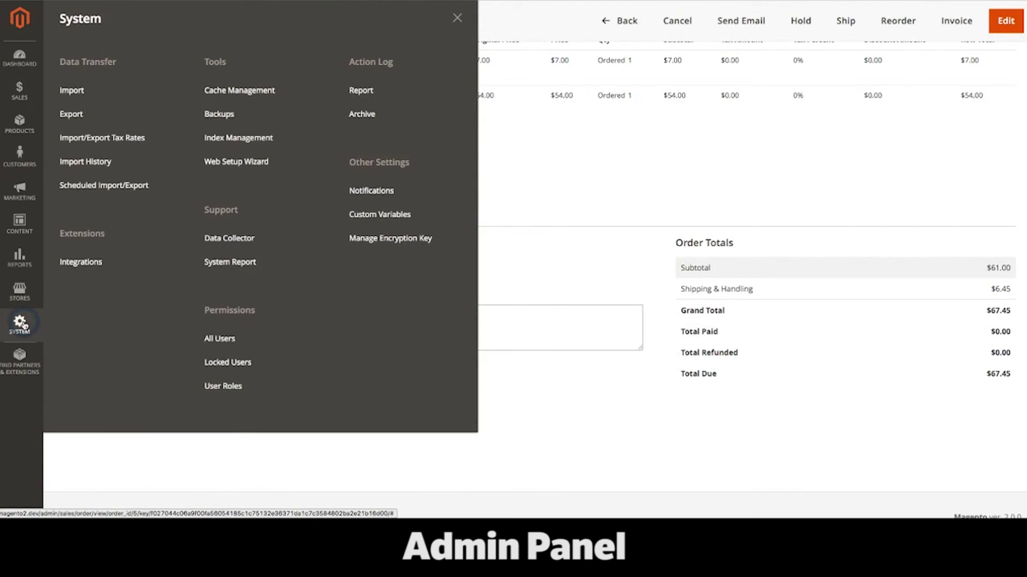
{"action": "left_click", "coordinate": [217, 344]}
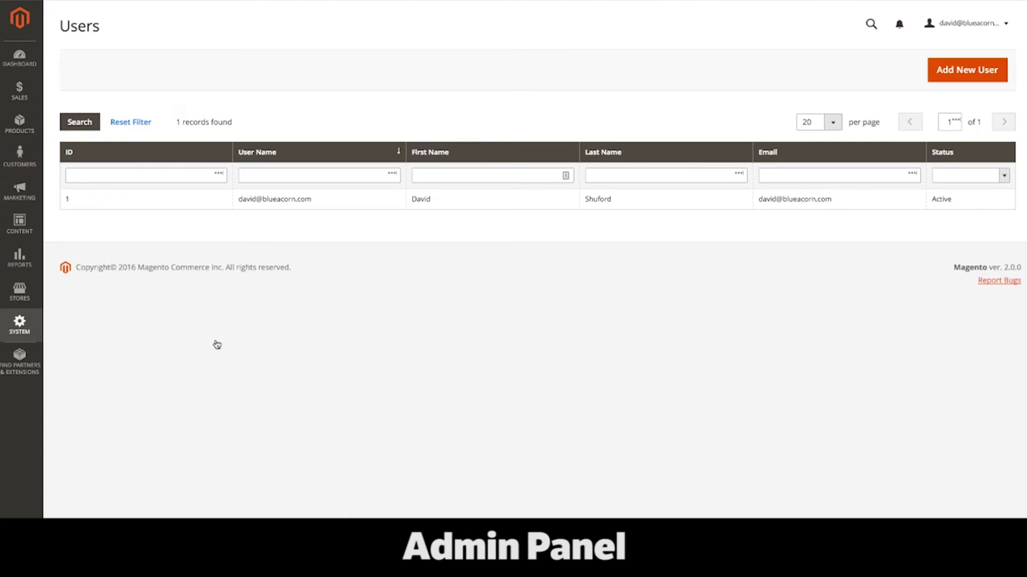
{"action": "left_click", "coordinate": [278, 206]}
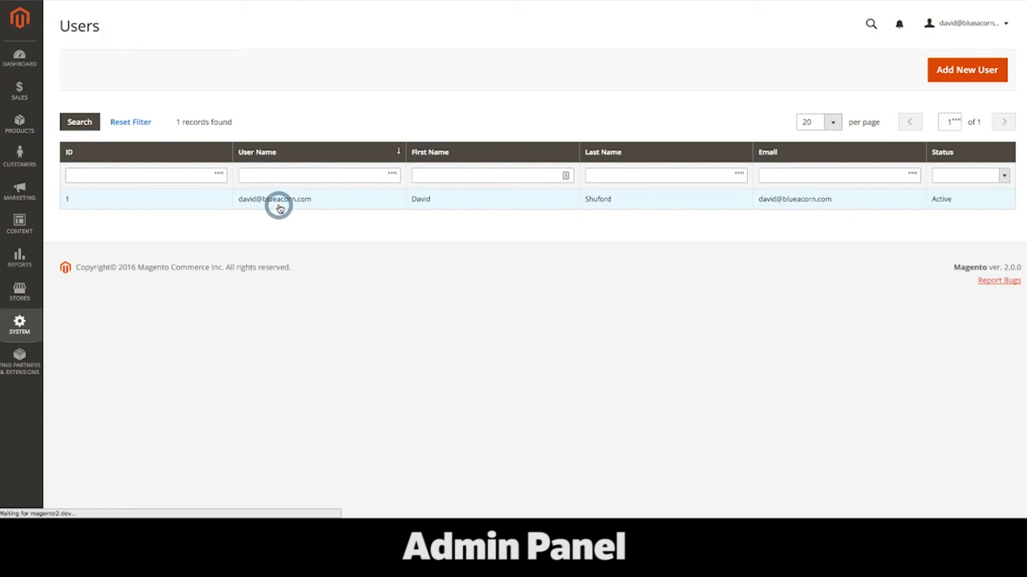
{"action": "left_click", "coordinate": [406, 187]}
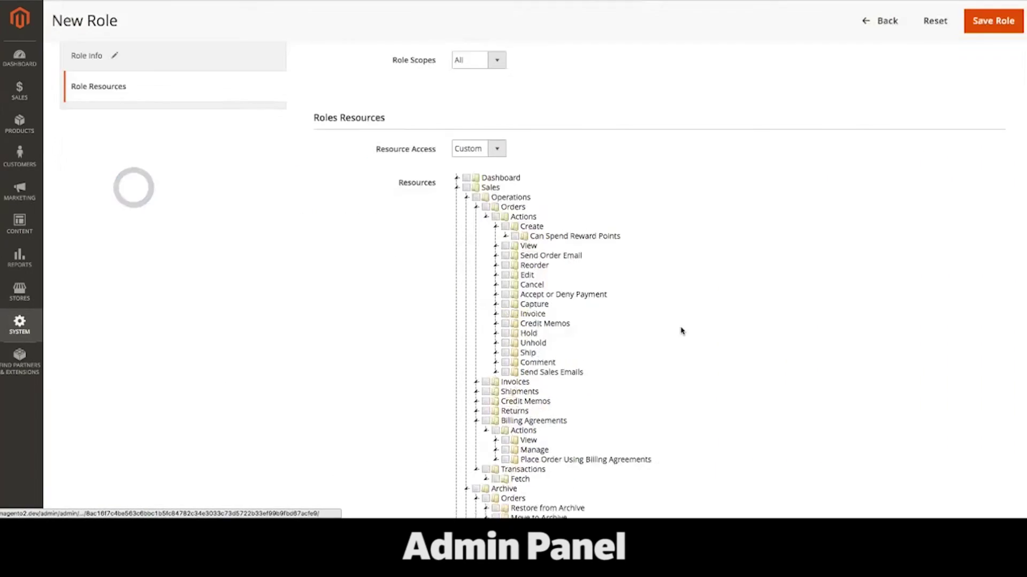
Step: Grant the Products, Customers and Marketing resources and save the Marketing role
{"action": "scroll", "coordinate": [679, 328], "scroll_direction": "down", "scroll_amount": 10}
{"action": "left_click", "coordinate": [423, 275]}
{"action": "scroll", "coordinate": [710, 401], "scroll_direction": "down", "scroll_amount": 4}
{"action": "left_click", "coordinate": [416, 357]}
{"action": "scroll", "coordinate": [427, 342], "scroll_direction": "down", "scroll_amount": 5}
{"action": "left_click", "coordinate": [418, 308]}
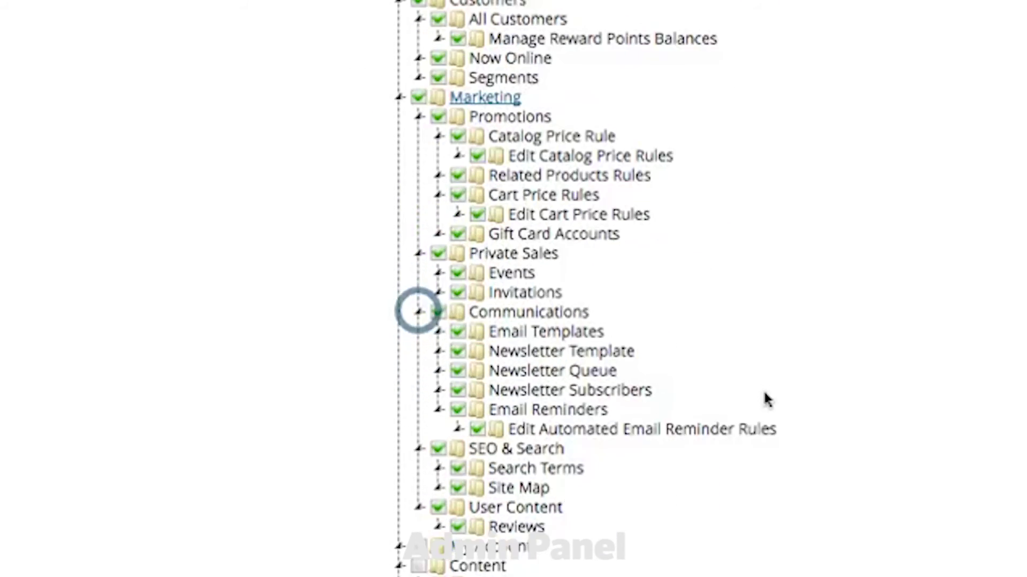
{"action": "left_click", "coordinate": [976, 26]}
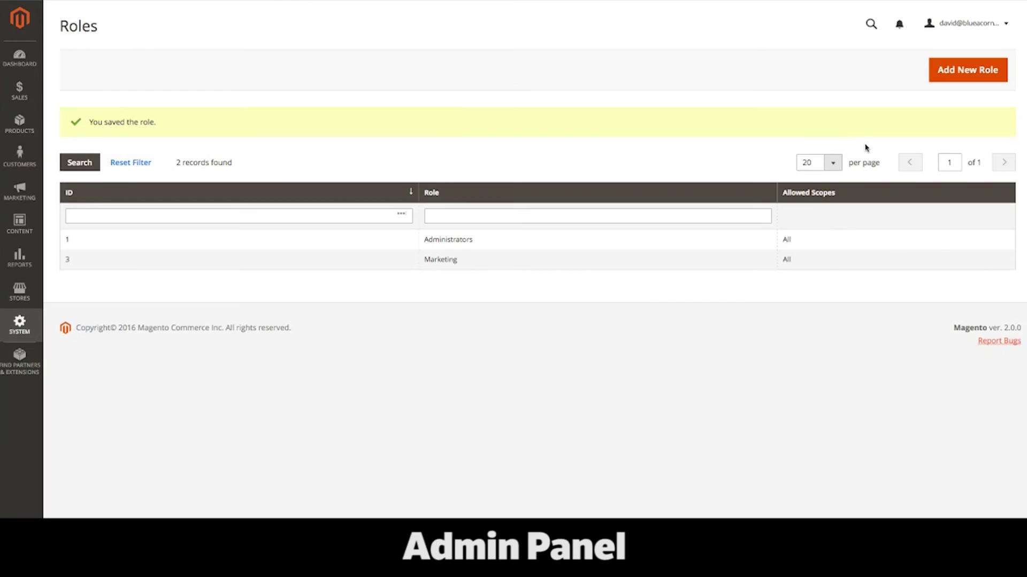
{"action": "left_click", "coordinate": [19, 292]}
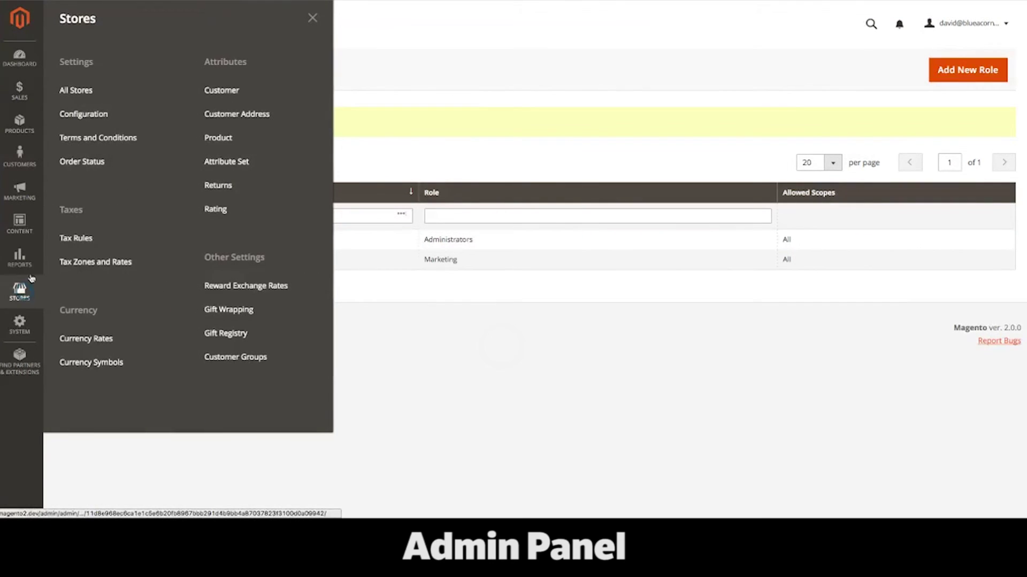
Step: Expand the USPS carrier settings under Sales > Shipping Methods and look over its credential fields
{"action": "left_click", "coordinate": [92, 120]}
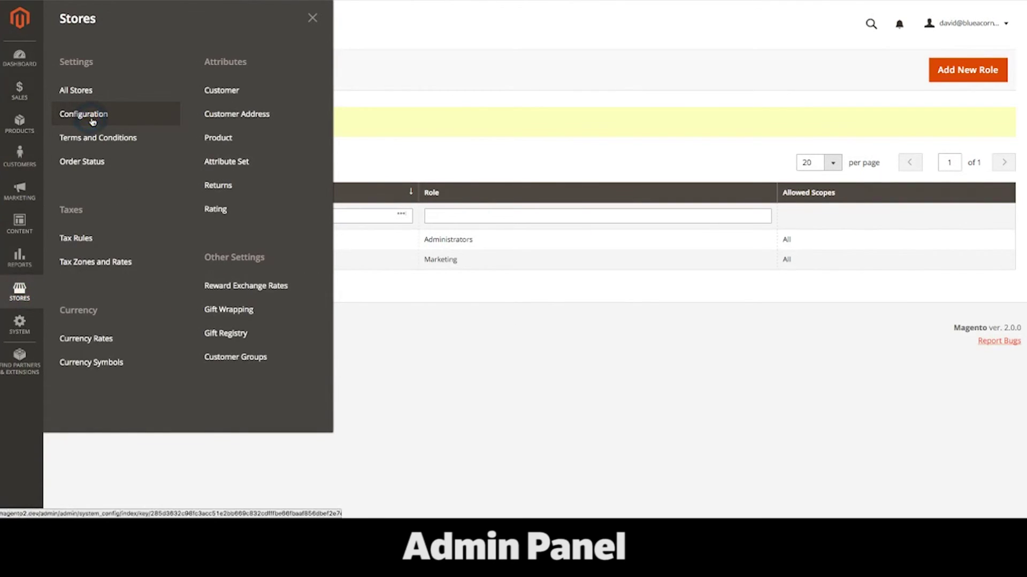
{"action": "scroll", "coordinate": [110, 353], "scroll_direction": "down", "scroll_amount": 3}
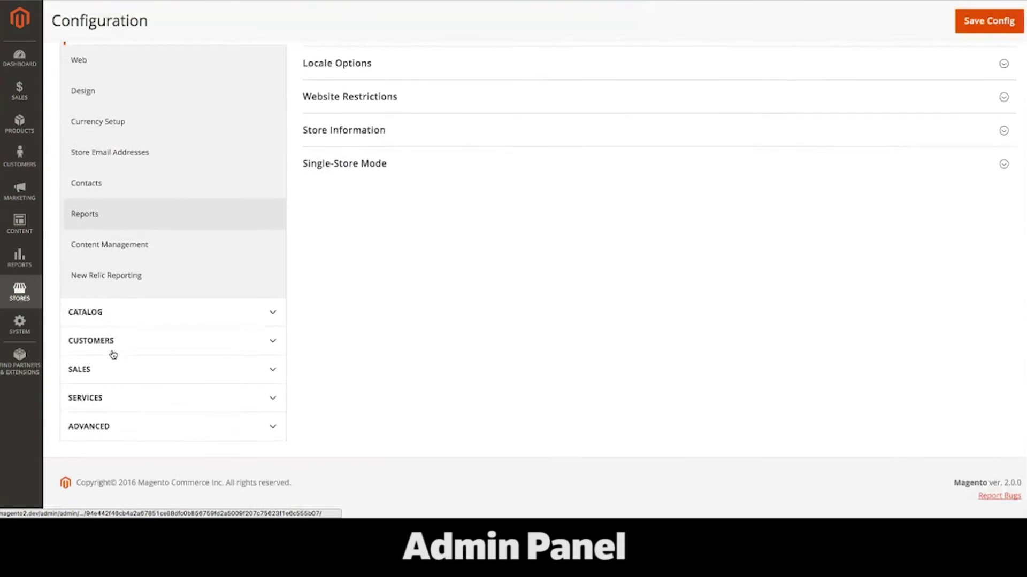
{"action": "left_click", "coordinate": [113, 357]}
{"action": "scroll", "coordinate": [112, 358], "scroll_direction": "down", "scroll_amount": 5}
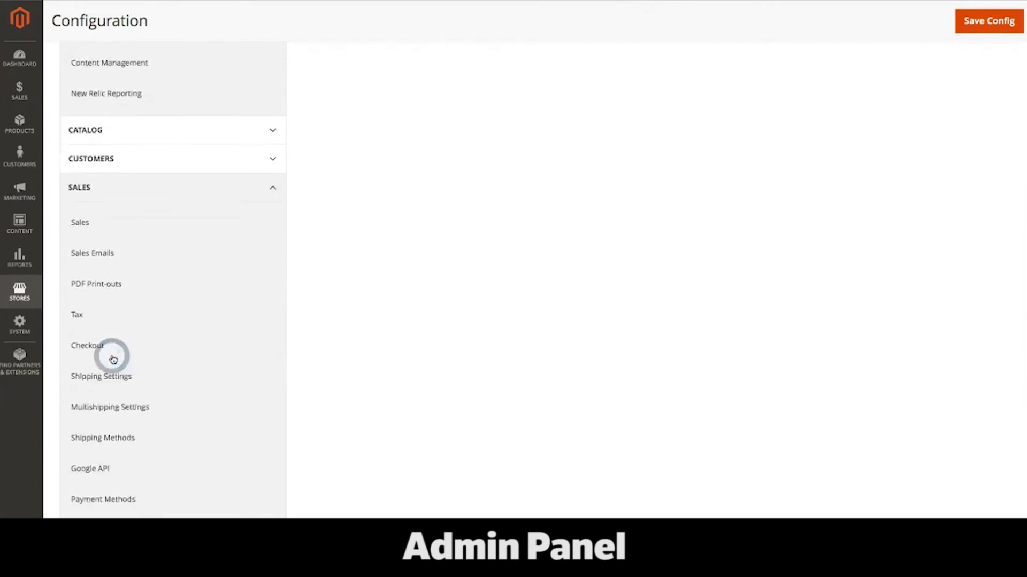
{"action": "left_click", "coordinate": [101, 390]}
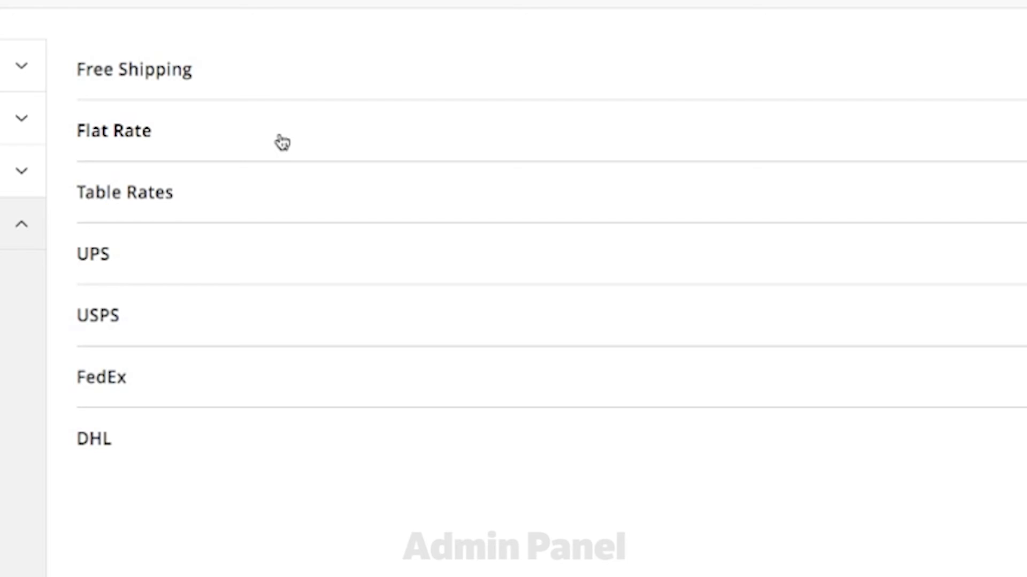
{"action": "left_click", "coordinate": [143, 317]}
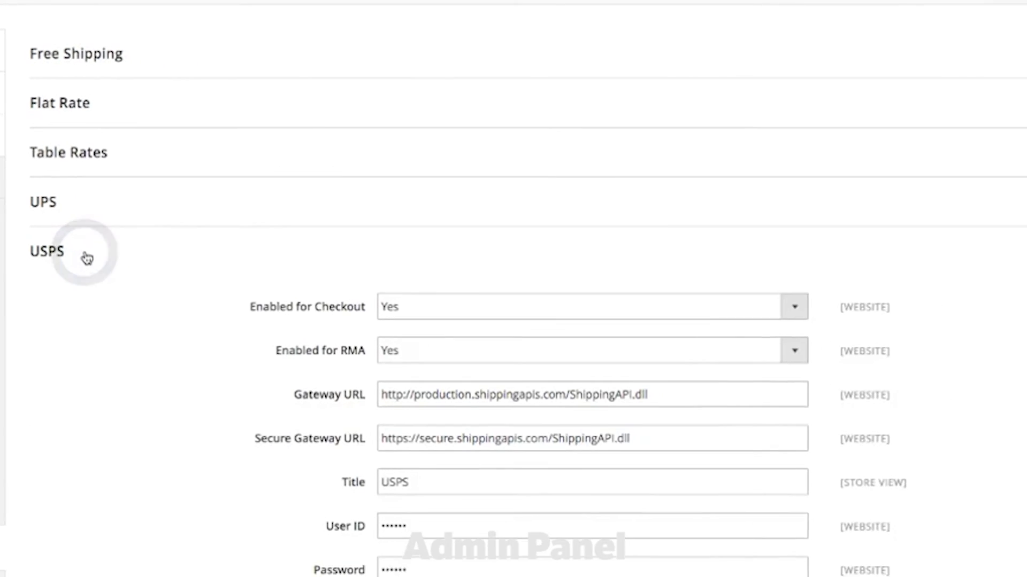
{"action": "scroll", "coordinate": [200, 352], "scroll_direction": "down", "scroll_amount": 3}
{"action": "left_click", "coordinate": [391, 360]}
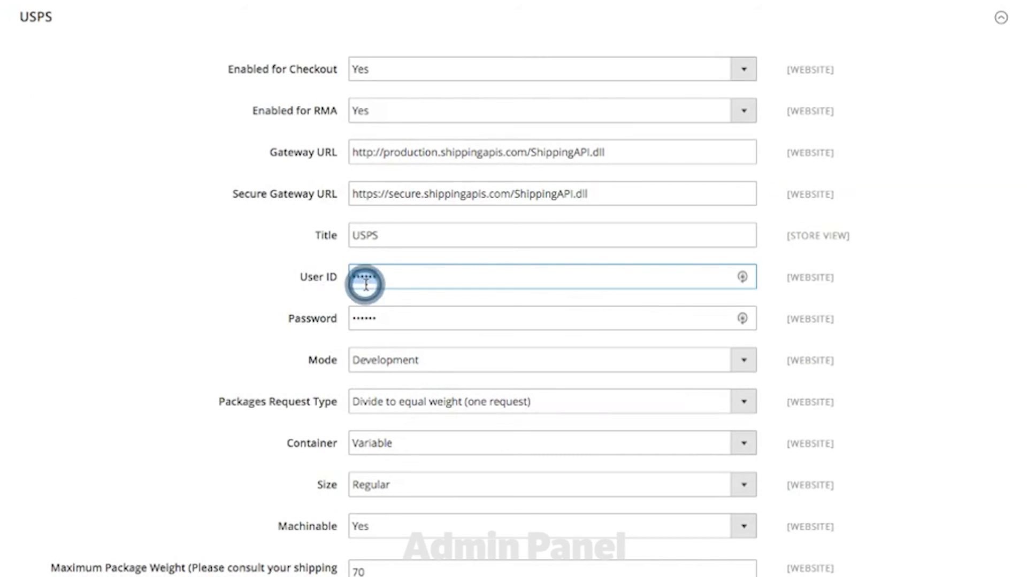
{"action": "double_click", "coordinate": [399, 400]}
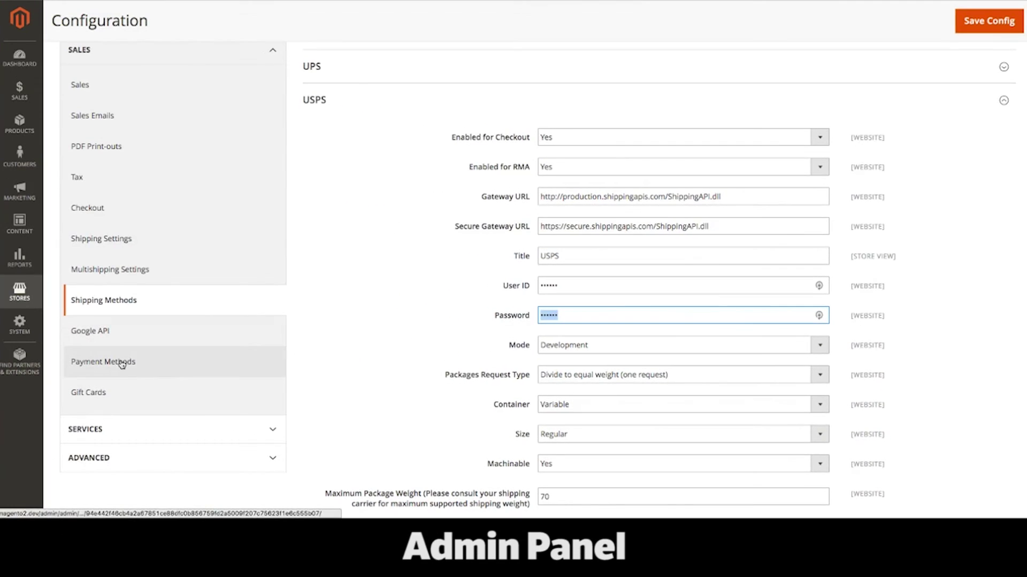
Step: Browse the Payment Methods configuration through Braintree, PayPal, Cash On Delivery and other options
{"action": "left_click", "coordinate": [122, 363]}
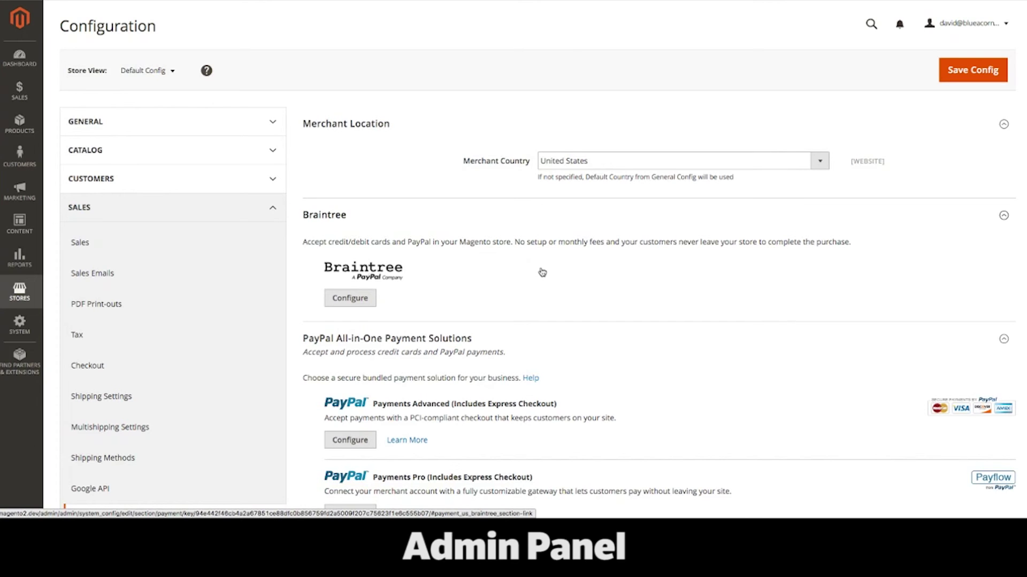
{"action": "scroll", "coordinate": [541, 273], "scroll_direction": "down", "scroll_amount": 6}
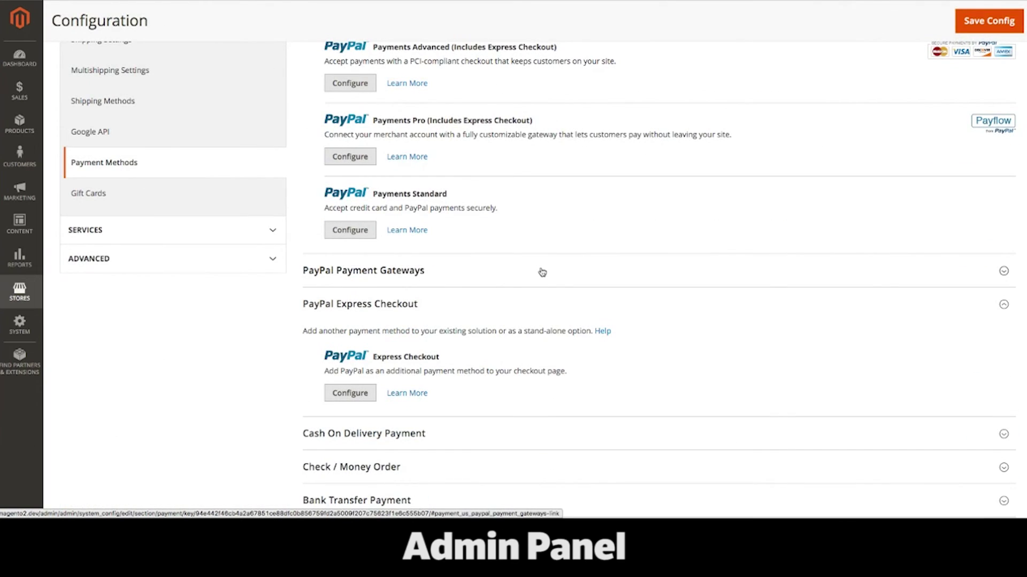
{"action": "scroll", "coordinate": [542, 273], "scroll_direction": "down", "scroll_amount": 5}
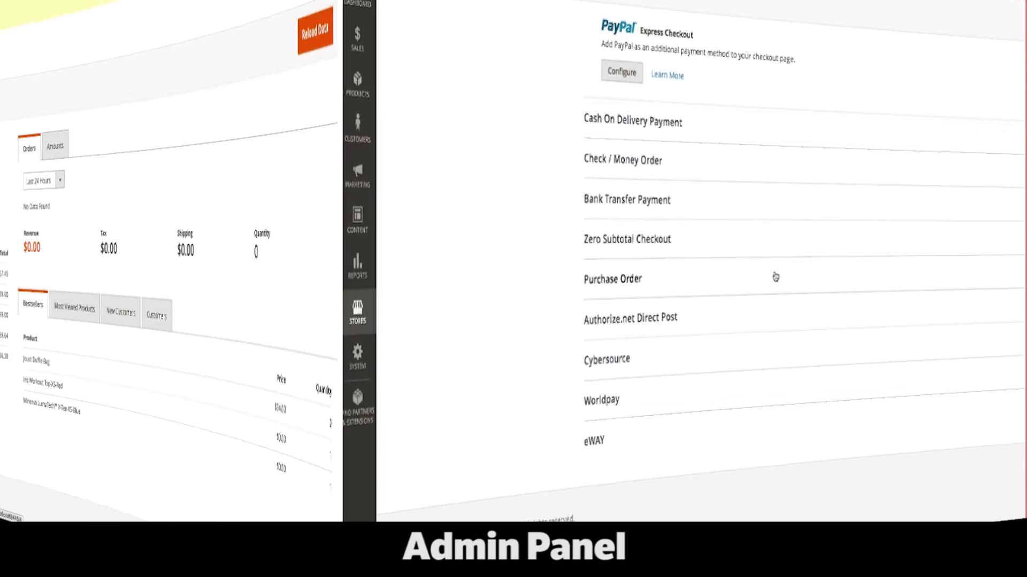
Step: Open Stores > All Stores to list the B2B and Main websites and their store views
{"action": "left_click", "coordinate": [22, 297]}
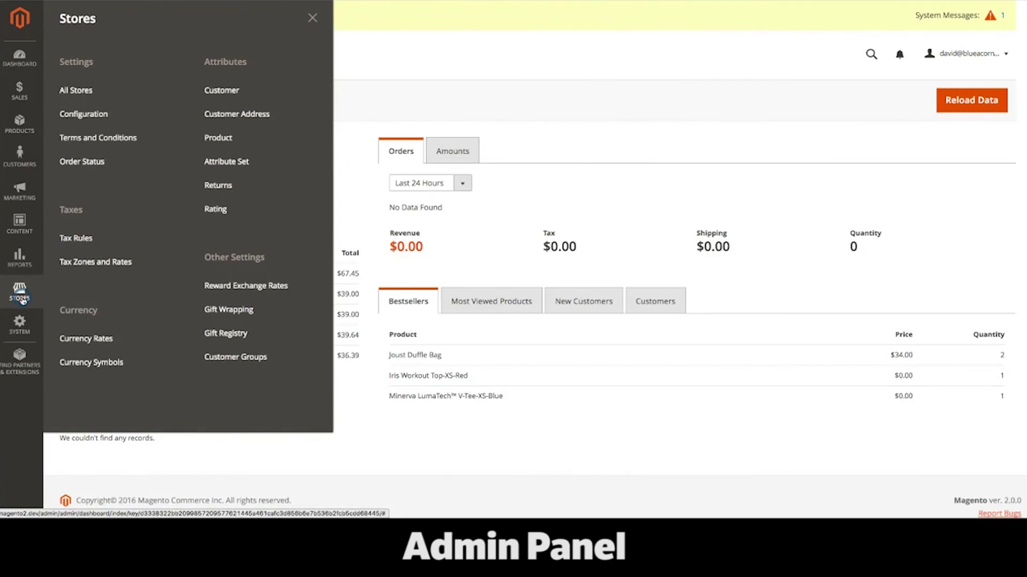
{"action": "left_click", "coordinate": [81, 101]}
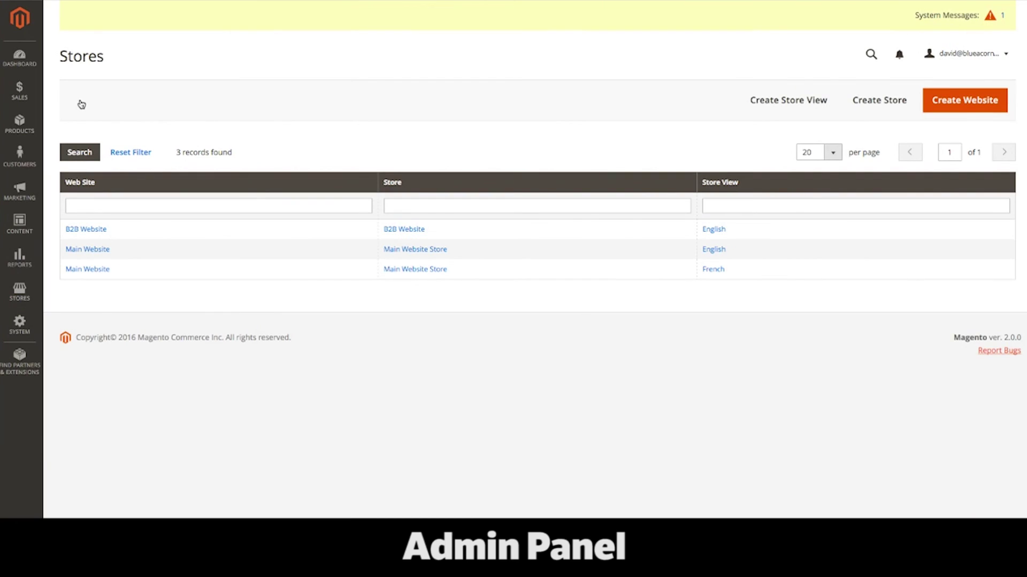